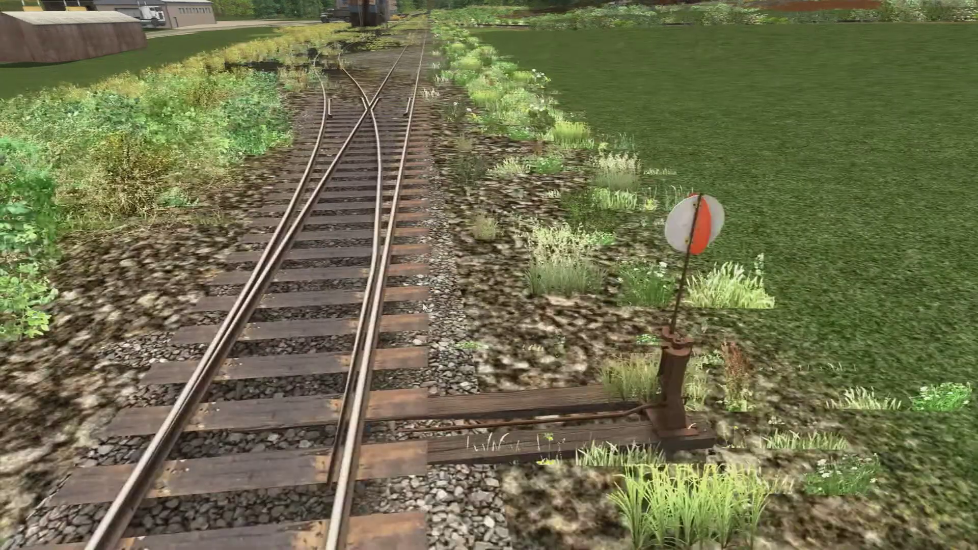
- Go to the track switch beside the dirt road and open the route editor there
key(Down)
key(Left)
key(Up)
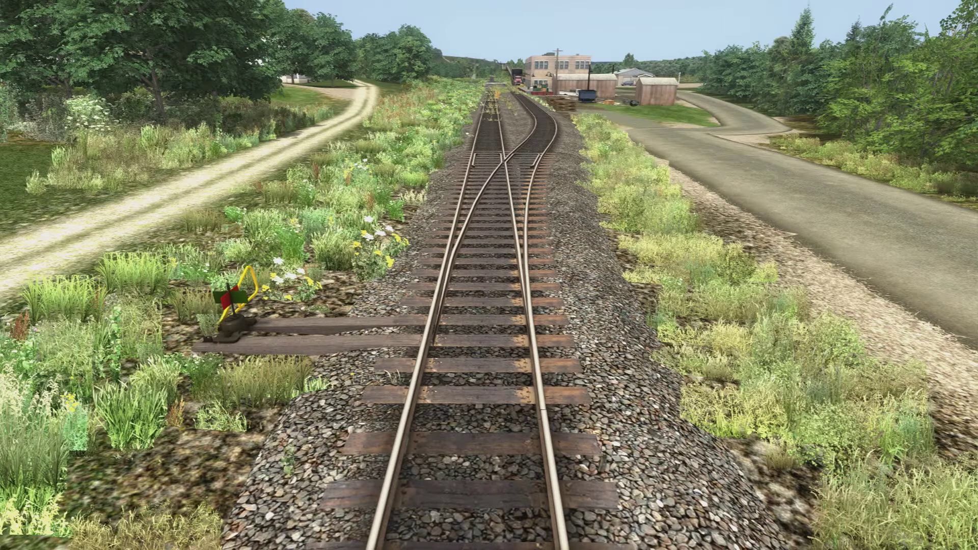
key(Escape)
click(488, 272)
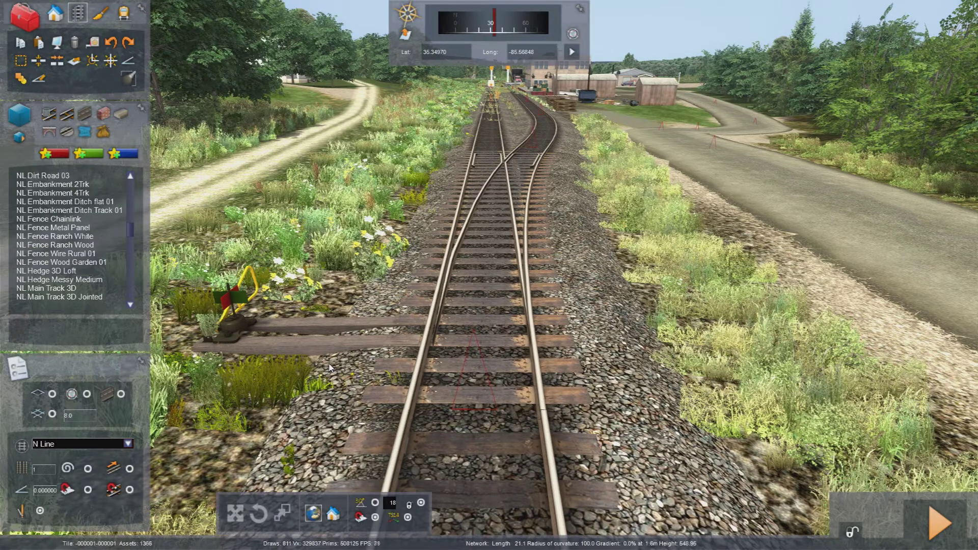
right_drag(489, 275, 458, 285)
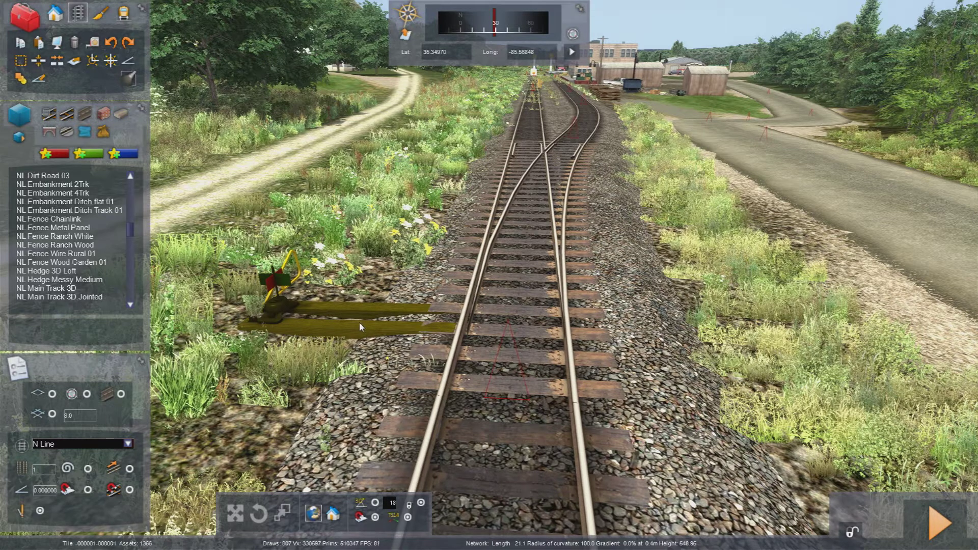
- Change the track rule from N Line to Penn Coal and list the track types it offers
click(128, 444)
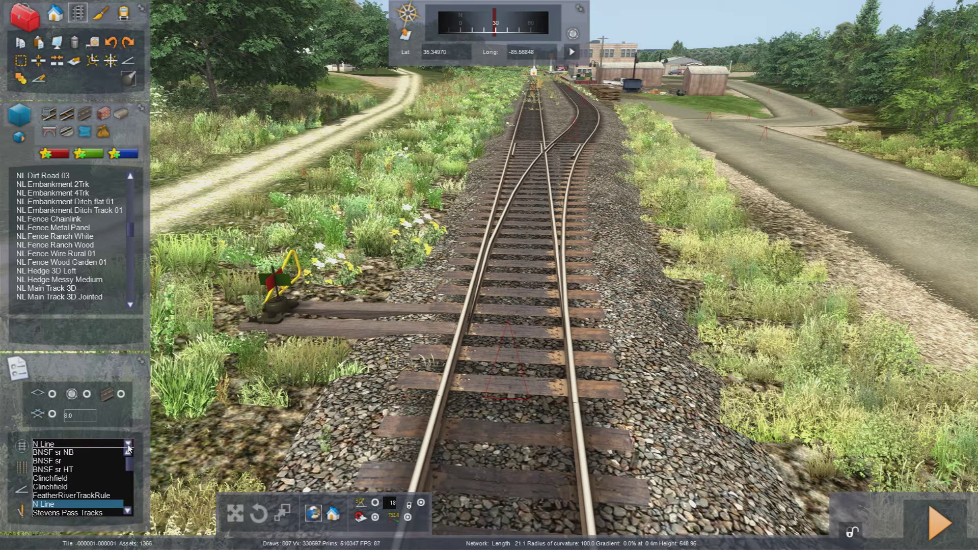
click(128, 445)
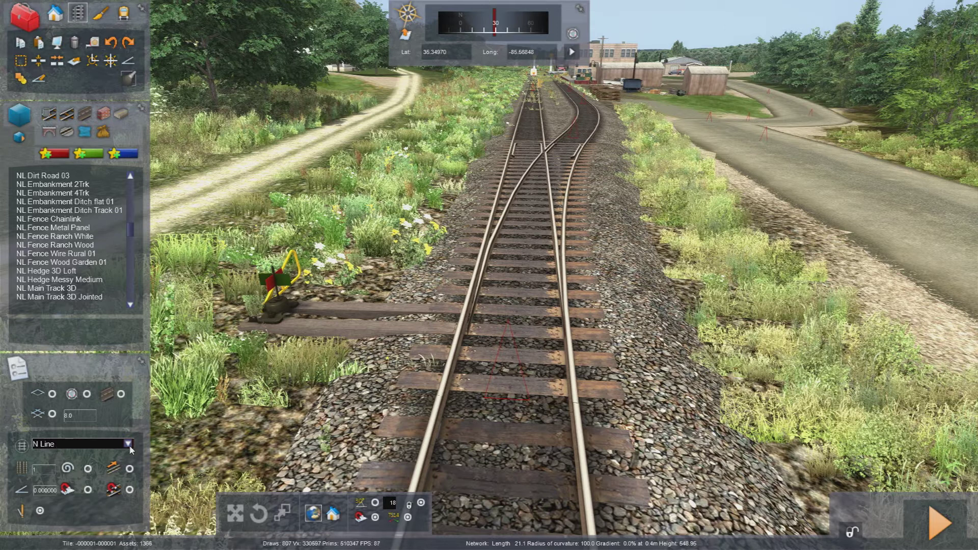
click(127, 444)
drag(129, 471, 126, 494)
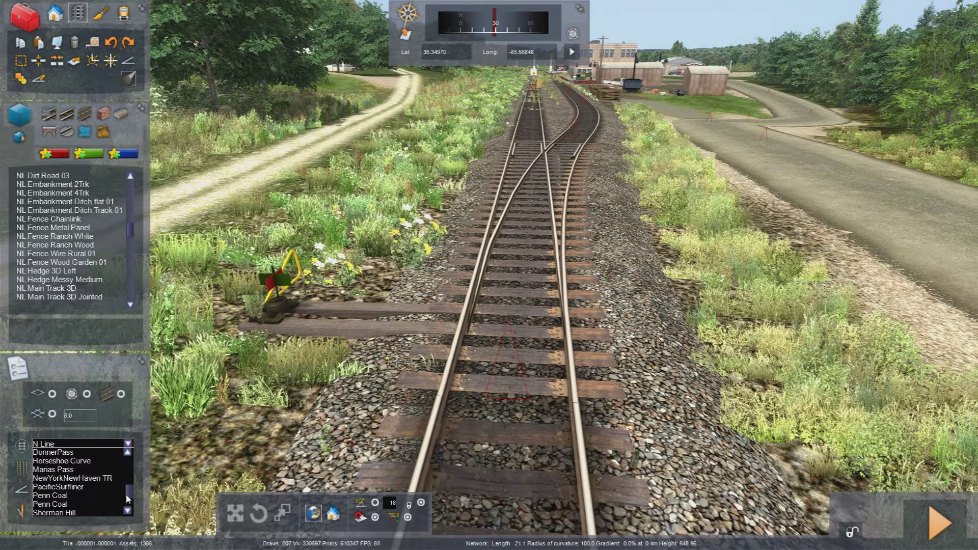
click(95, 500)
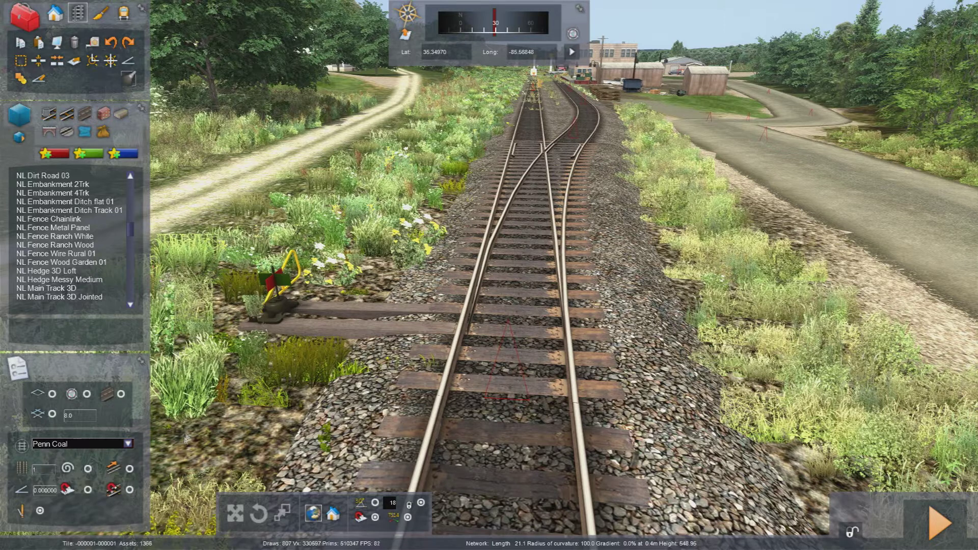
click(50, 113)
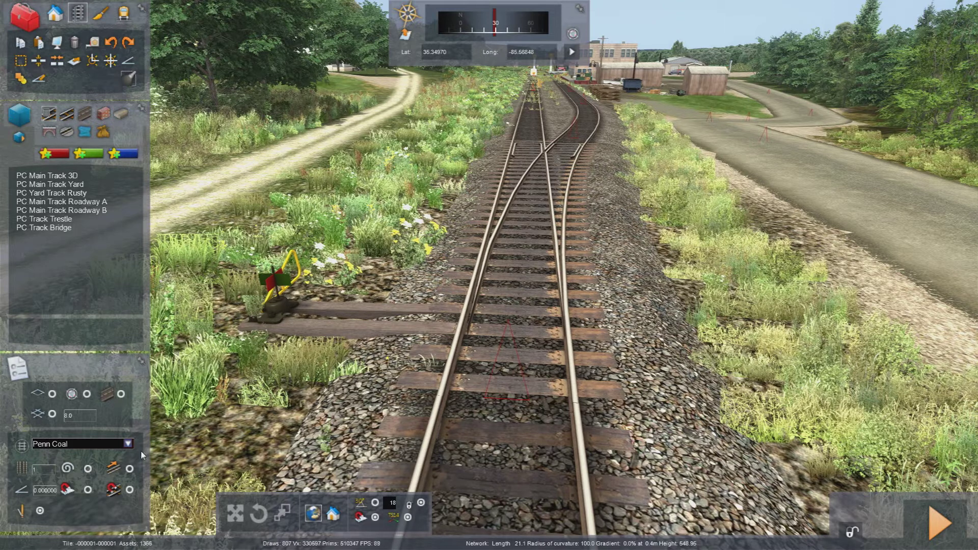
- Set the track rule to N Line and choose NL Main Track Yard without laying any track
click(128, 447)
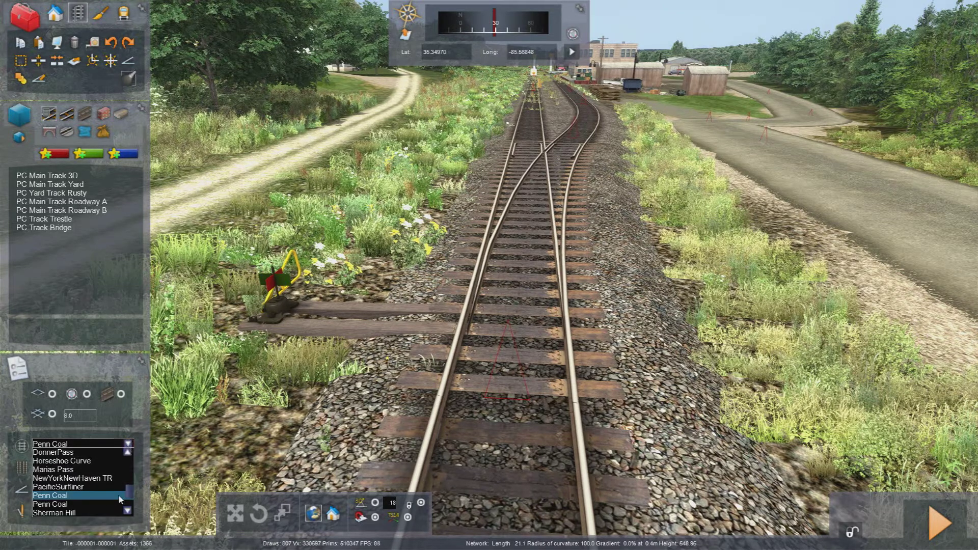
drag(130, 495, 132, 471)
click(61, 486)
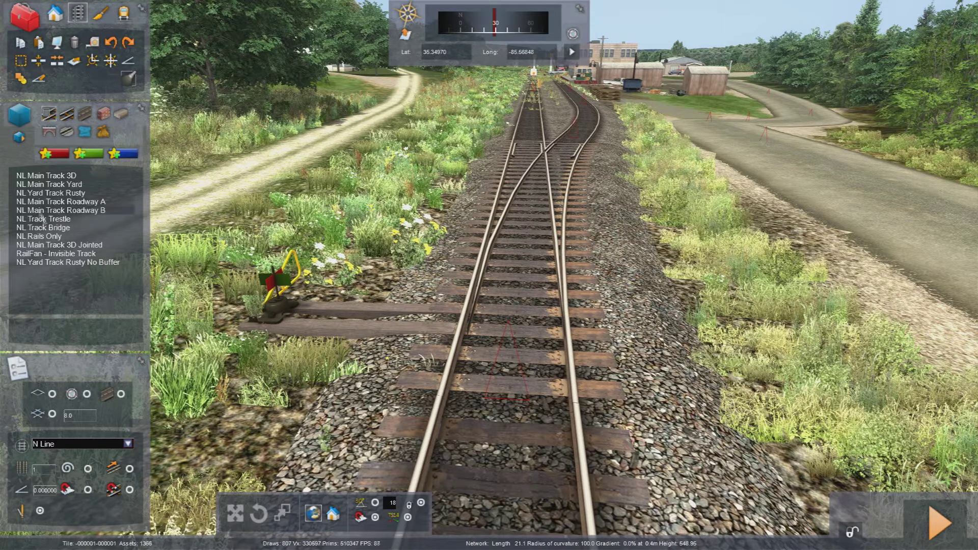
click(53, 187)
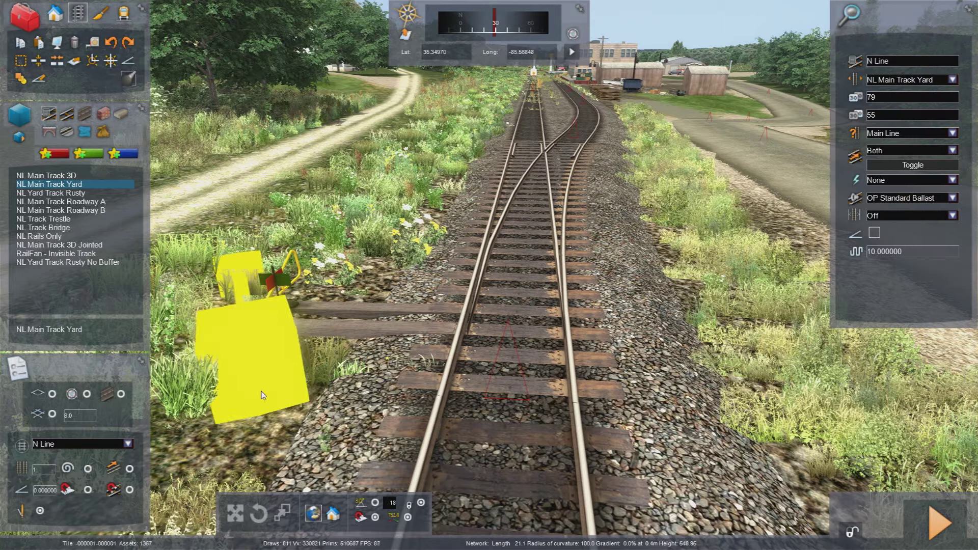
click(270, 321)
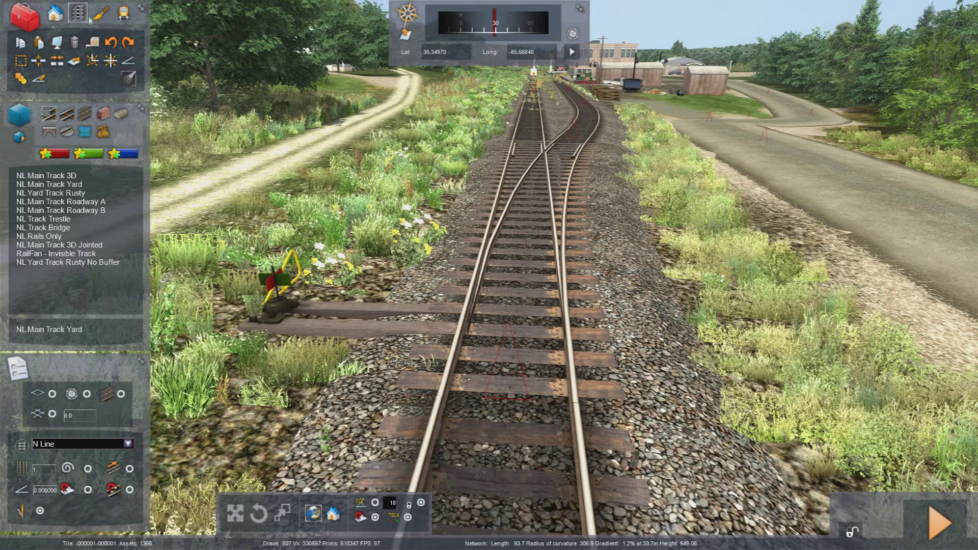
- Split the track at the start of the switch and view the cut along the line
click(39, 61)
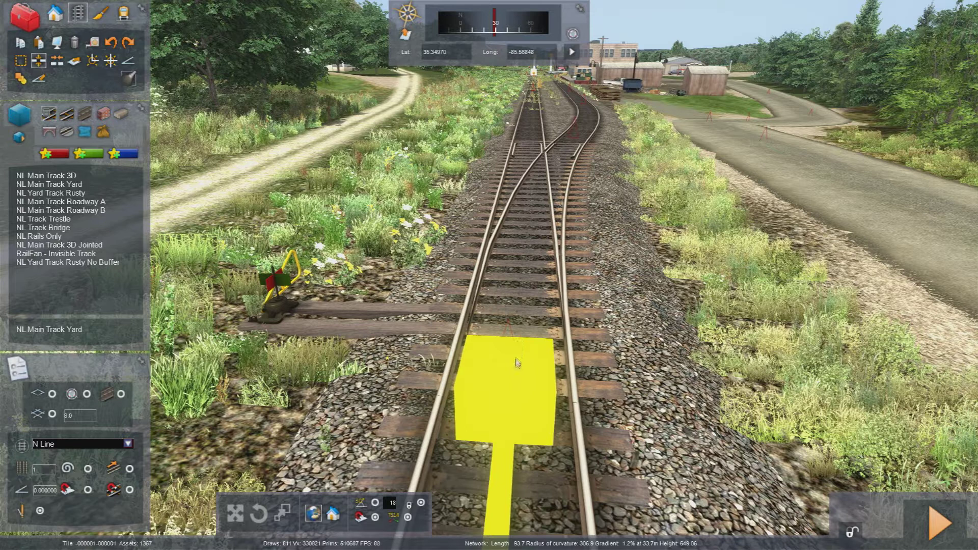
click(492, 392)
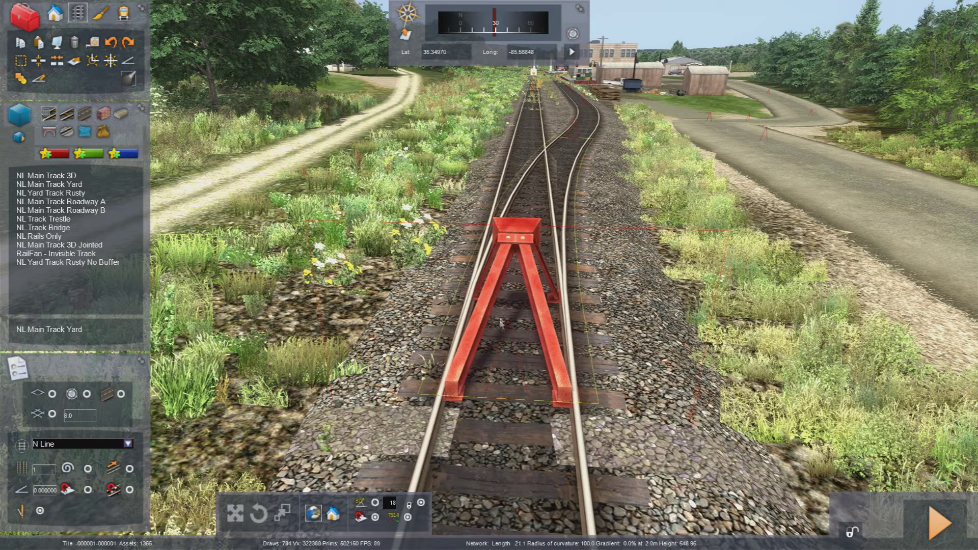
key(Down)
right_drag(527, 357, 533, 288)
key(Up)
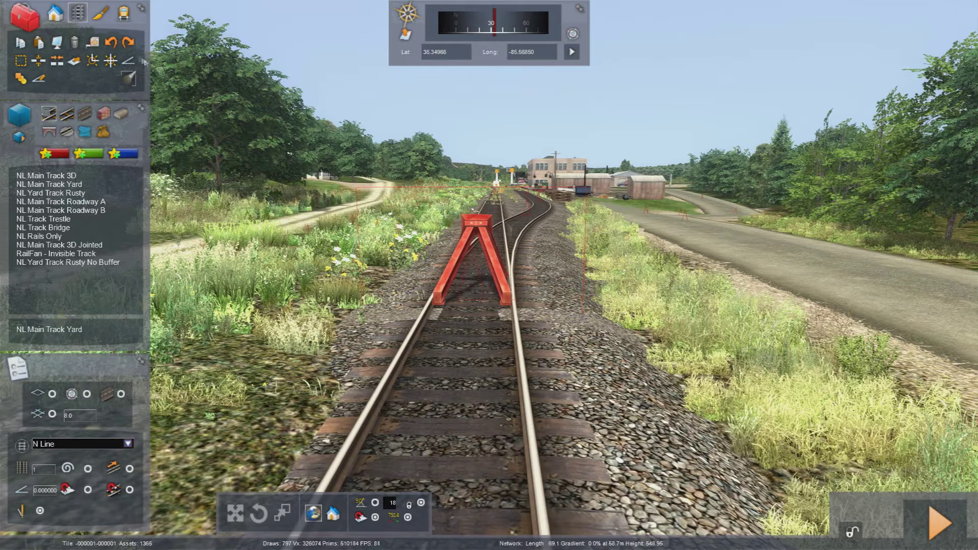
- Weld the split track ends together, check the switch stand beside the rails, and undo the weld and the split
click(92, 60)
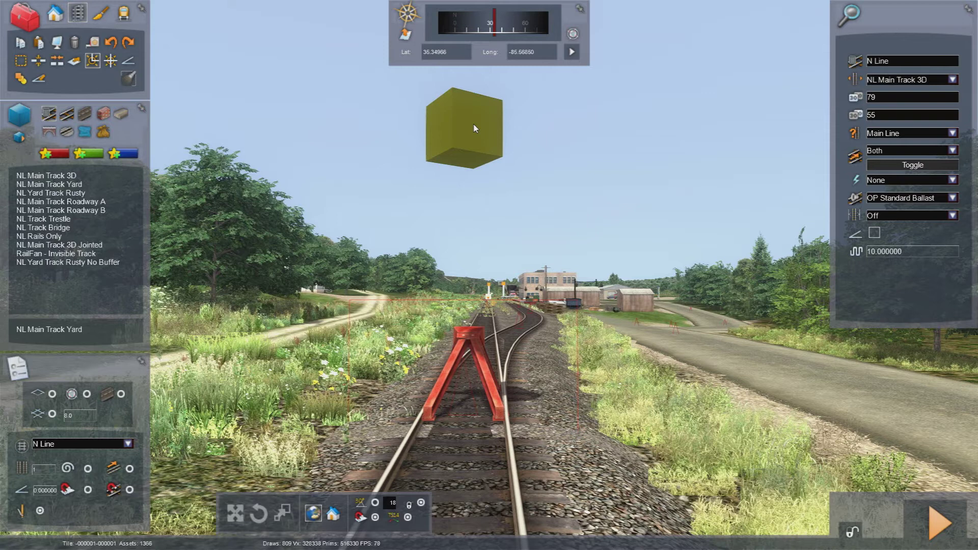
click(474, 125)
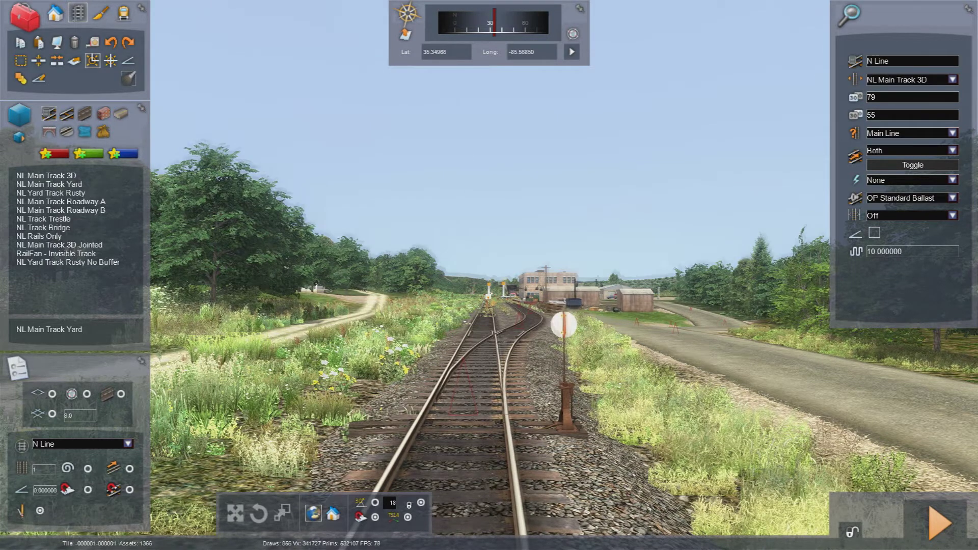
key(Up)
key(Up)
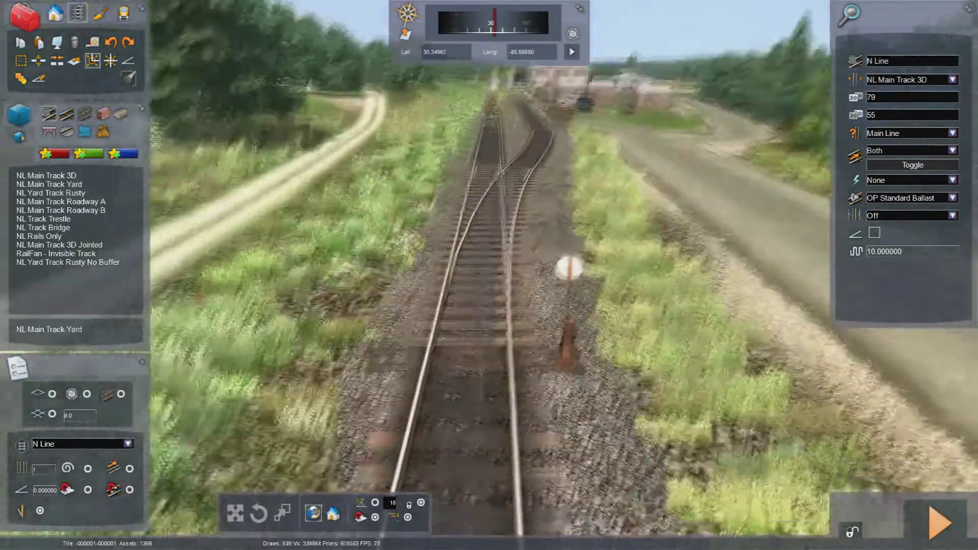
key(Up)
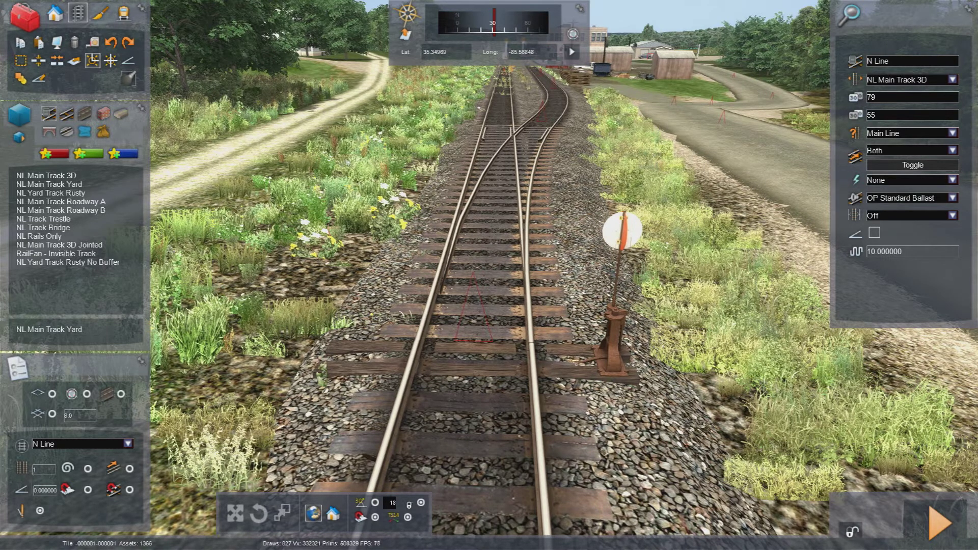
click(112, 44)
click(112, 44)
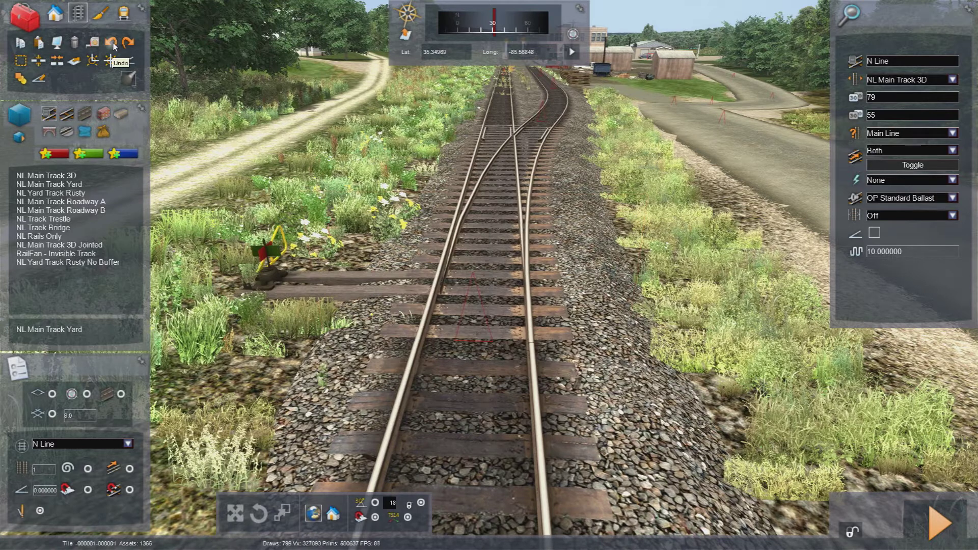
- Split the track at the start of the switch, between the rails ahead of the switch stand
click(39, 61)
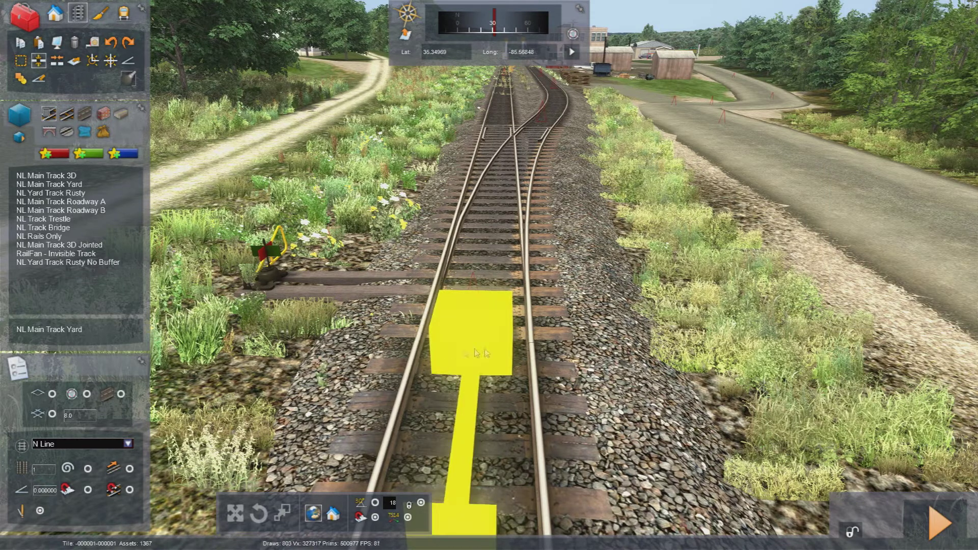
click(486, 311)
mouse_move(485, 311)
right_down()
mouse_move(477, 341)
mouse_move(377, 344)
mouse_move(407, 300)
mouse_move(423, 296)
mouse_move(431, 306)
right_up()
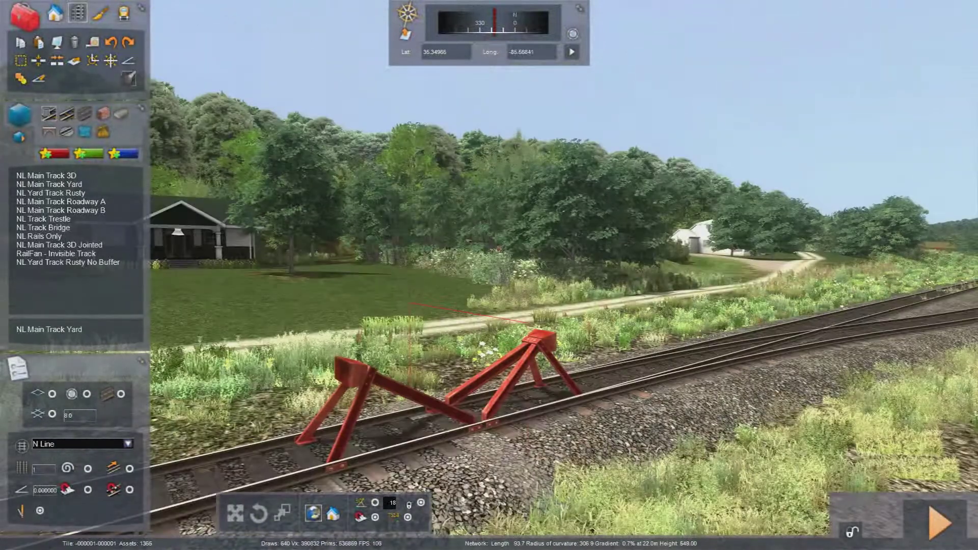
- Weld the two split track ends back together to regenerate the switch with a tall stand
click(93, 61)
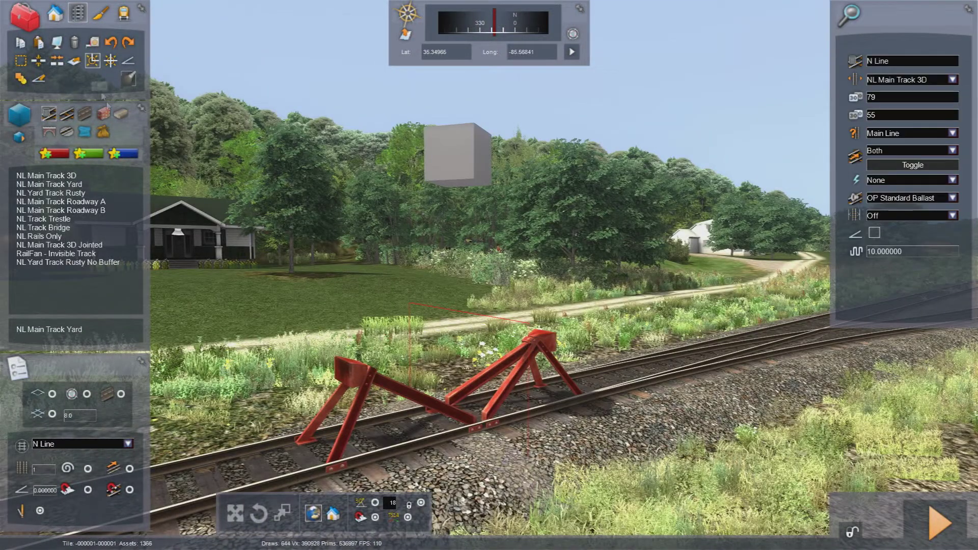
click(457, 163)
right_drag(457, 214, 576, 254)
key(Left)
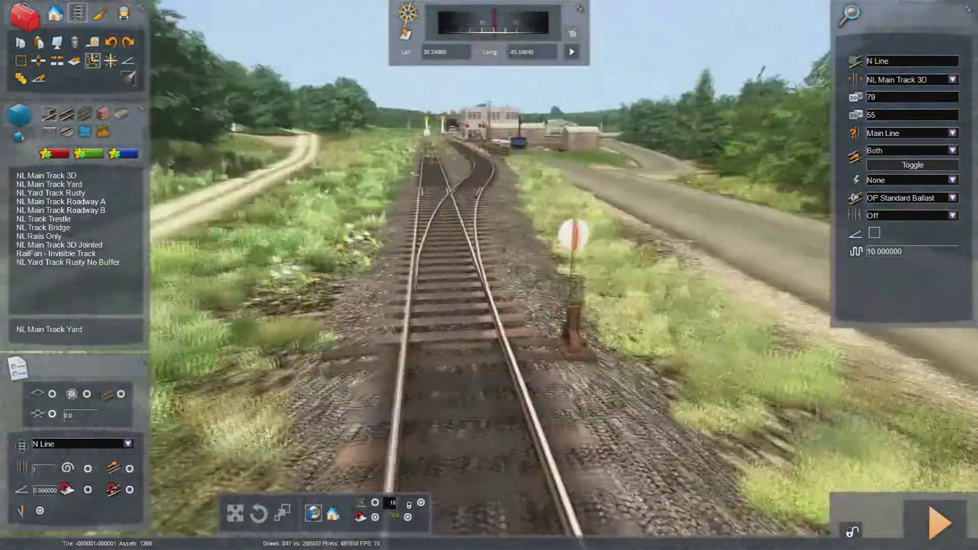
key(Up)
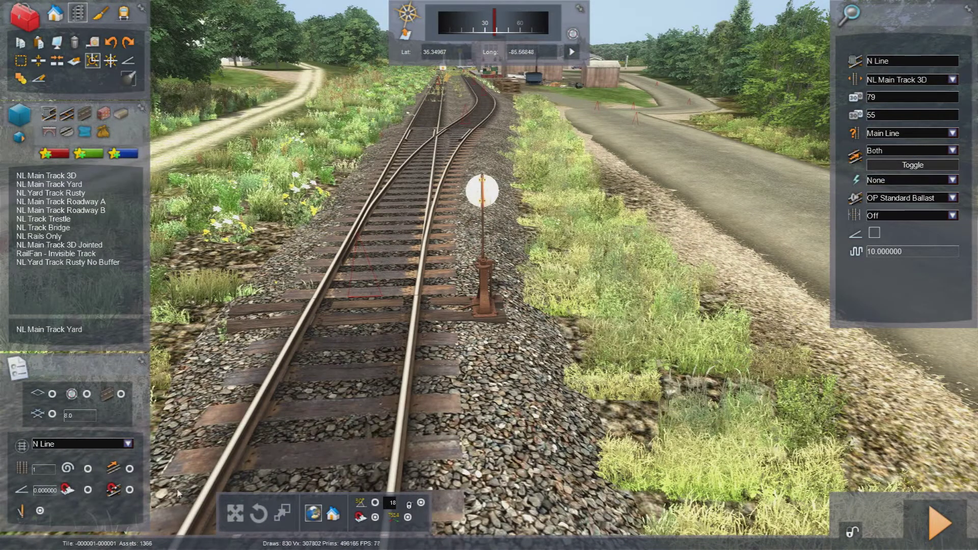
- Select the tall switch stand with its tie beams and show its full manipulation gizmo
click(408, 517)
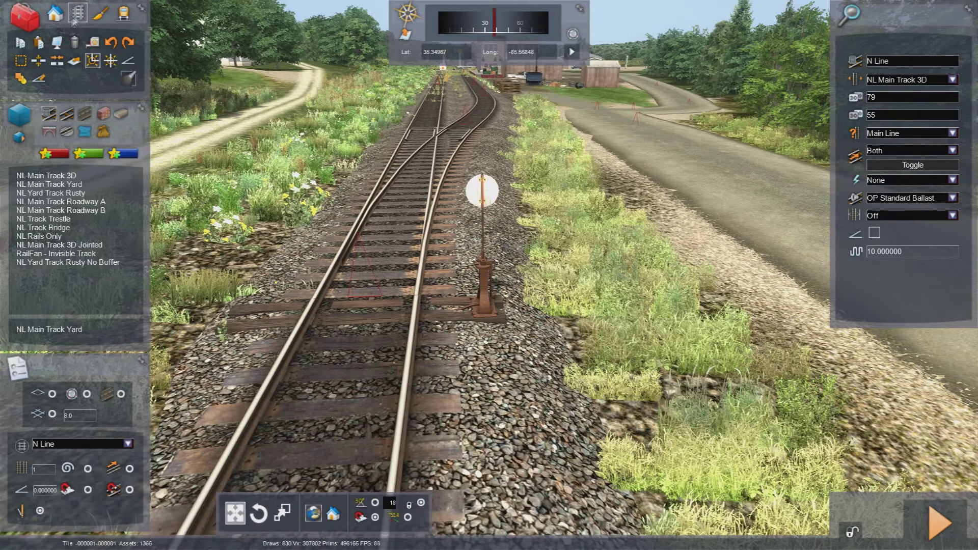
click(471, 319)
click(481, 318)
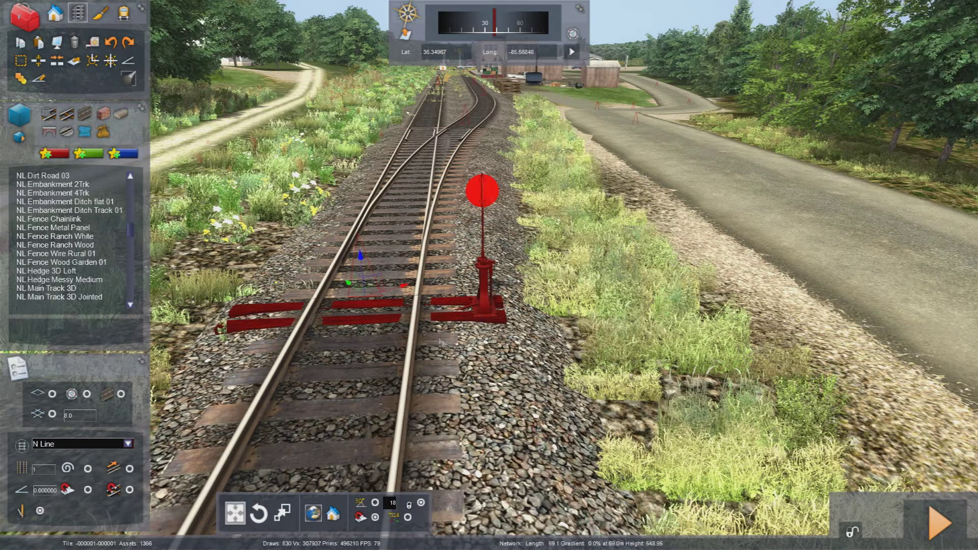
right_drag(361, 258, 377, 286)
key(Up)
key(Up)
key(Down)
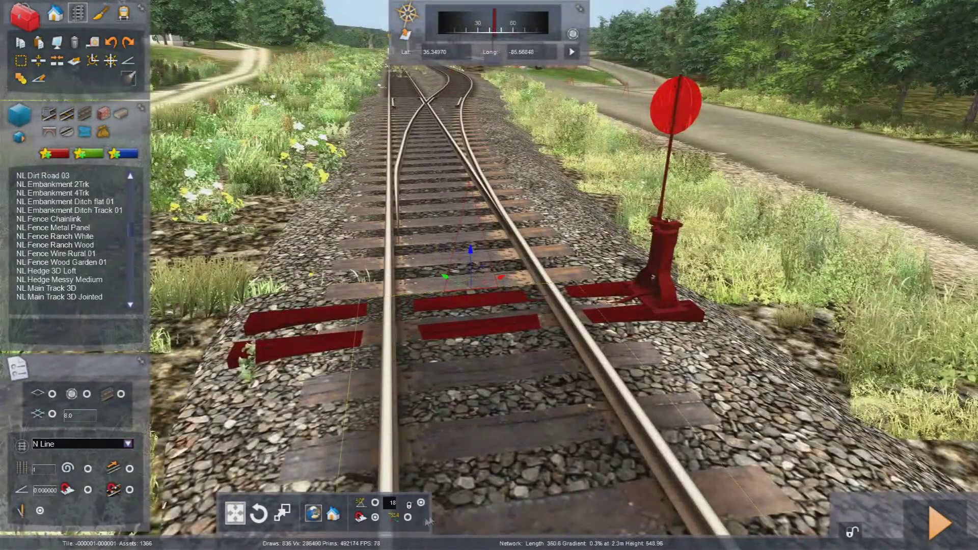
click(408, 518)
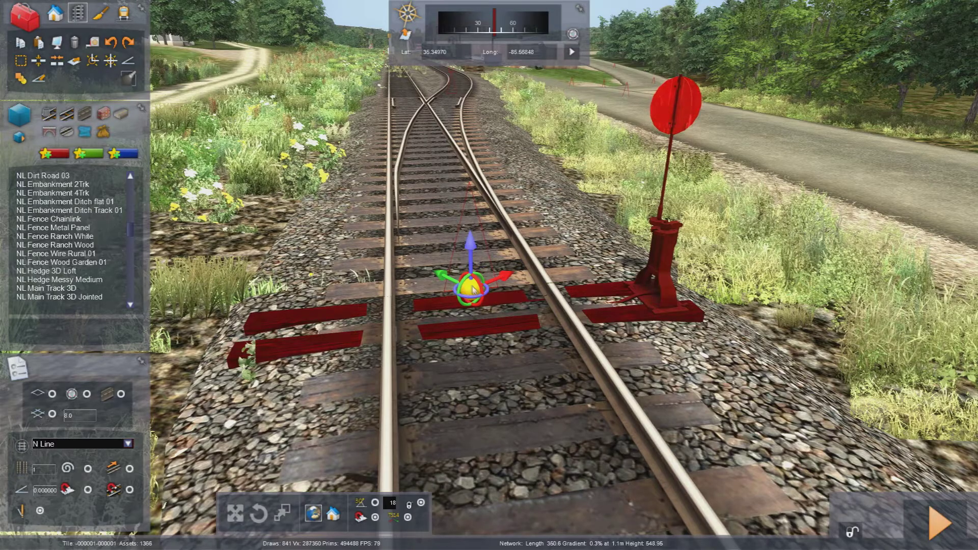
- Rotate the switch stand half a turn so it stands on the dirt road side of the track
right_drag(475, 299, 418, 259)
key(Right)
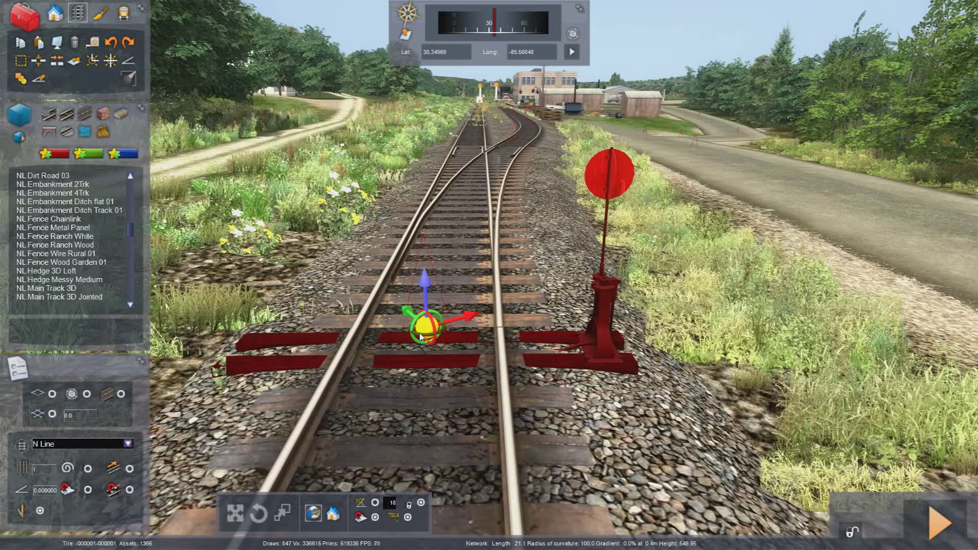
right_drag(427, 326, 382, 331)
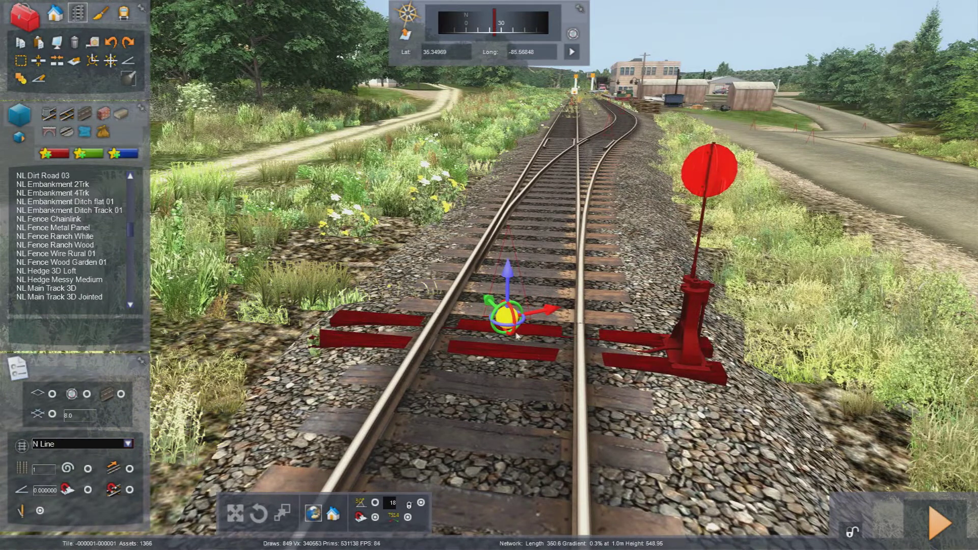
click(503, 325)
drag(503, 325, 765, 363)
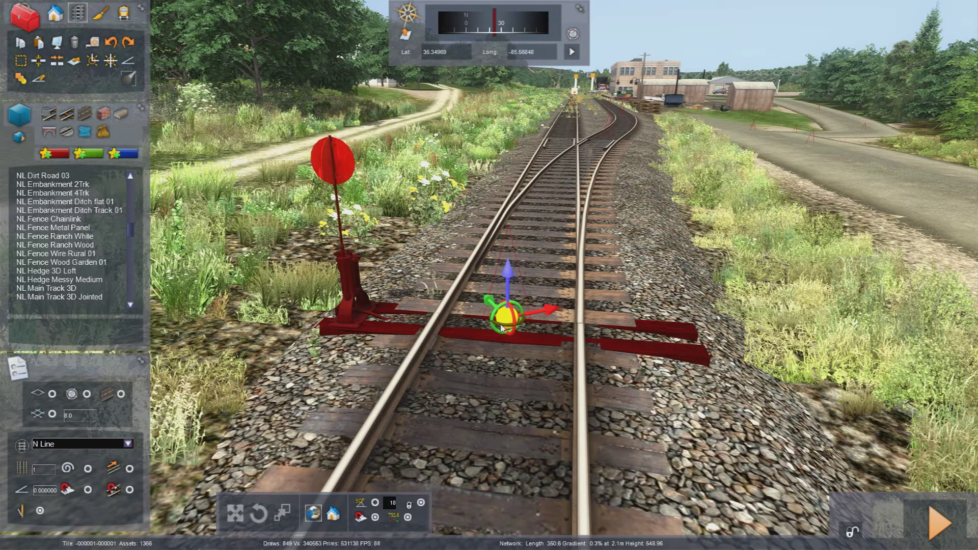
- Move the tall switch stand outward from the rails toward the dirt road and adjust its height to seat its beams at track tie level
right_drag(535, 334, 535, 406)
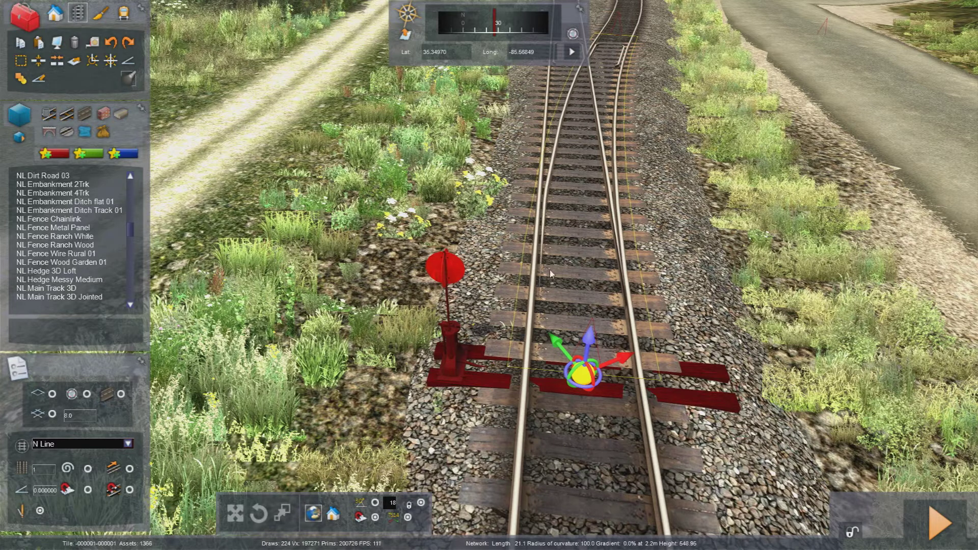
drag(463, 376, 386, 281)
right_drag(381, 334, 275, 326)
right_drag(448, 326, 449, 280)
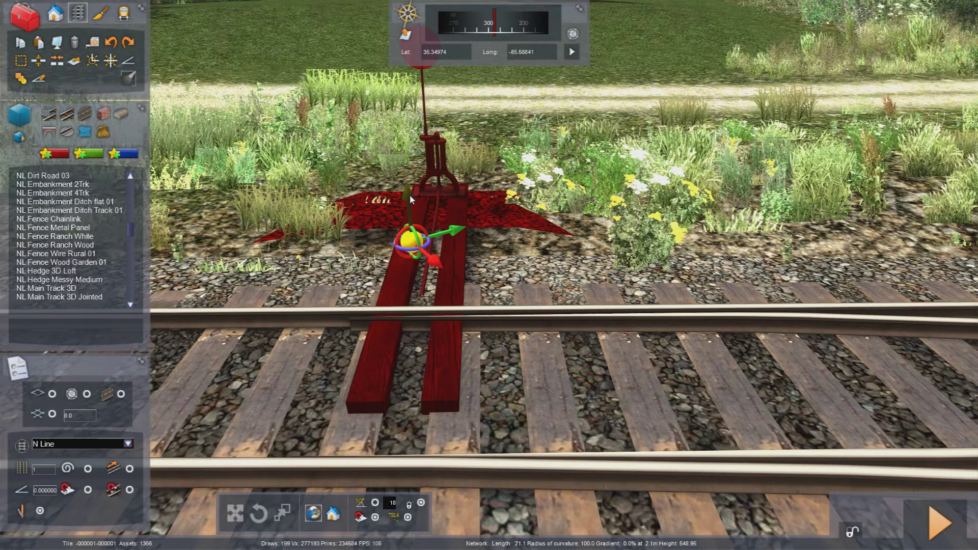
drag(409, 194, 406, 205)
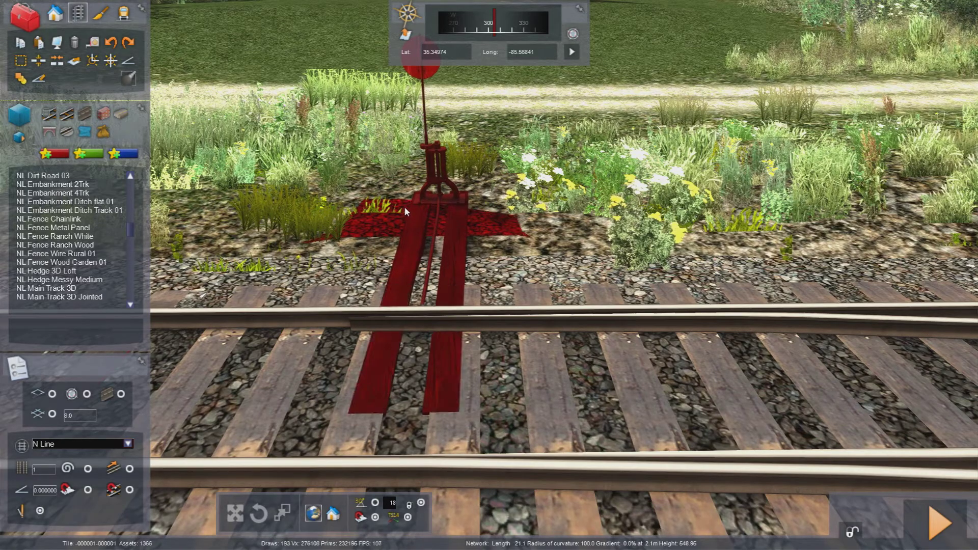
right_drag(404, 210, 641, 249)
key(Down)
drag(284, 238, 277, 239)
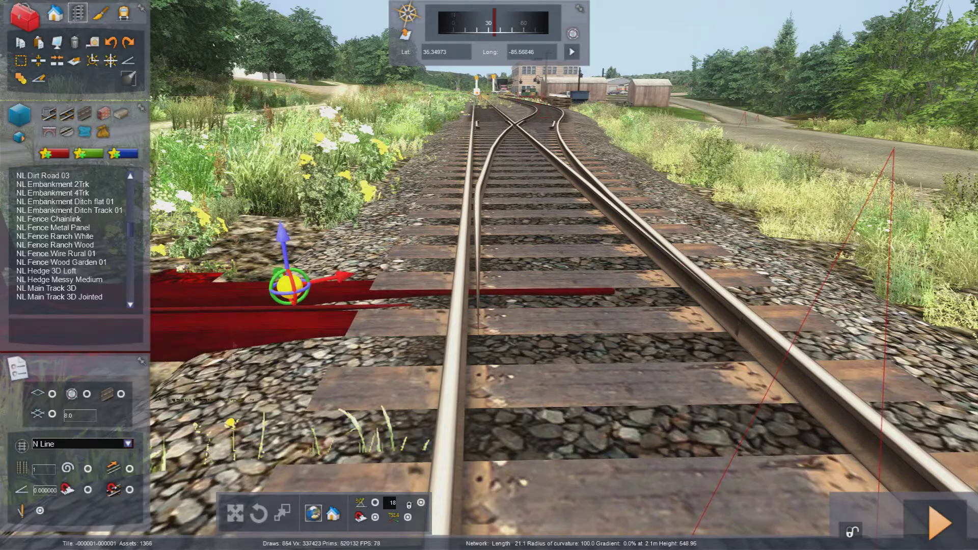
- Examine how the stand's beams and throw rod line up with the track ties, and deselect the stand
key(Up)
right_drag(278, 239, 440, 269)
key(Down)
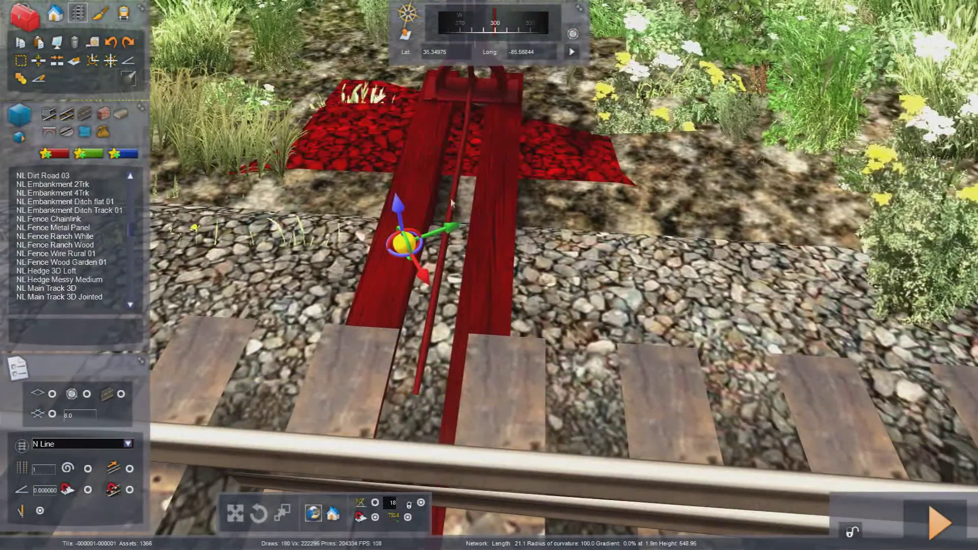
key(Left)
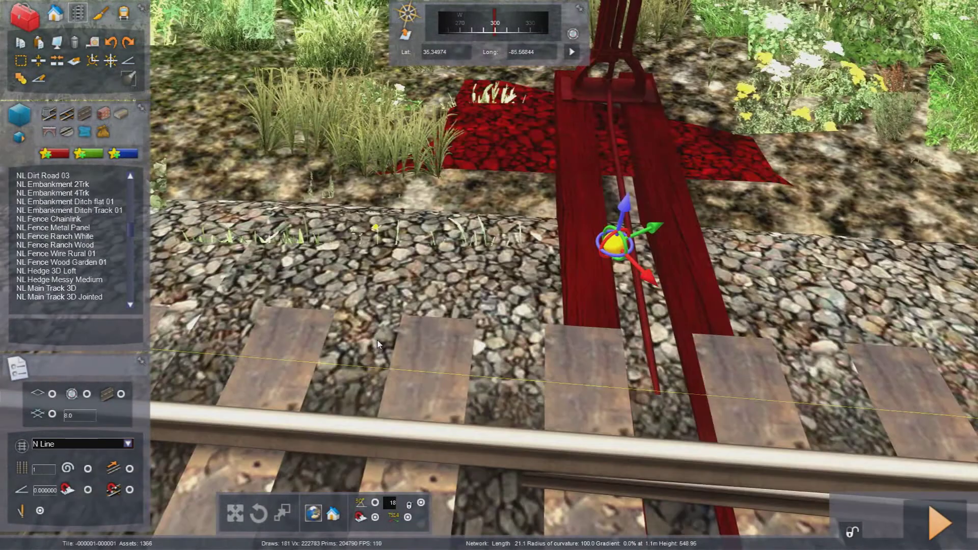
key(Right)
key(Down)
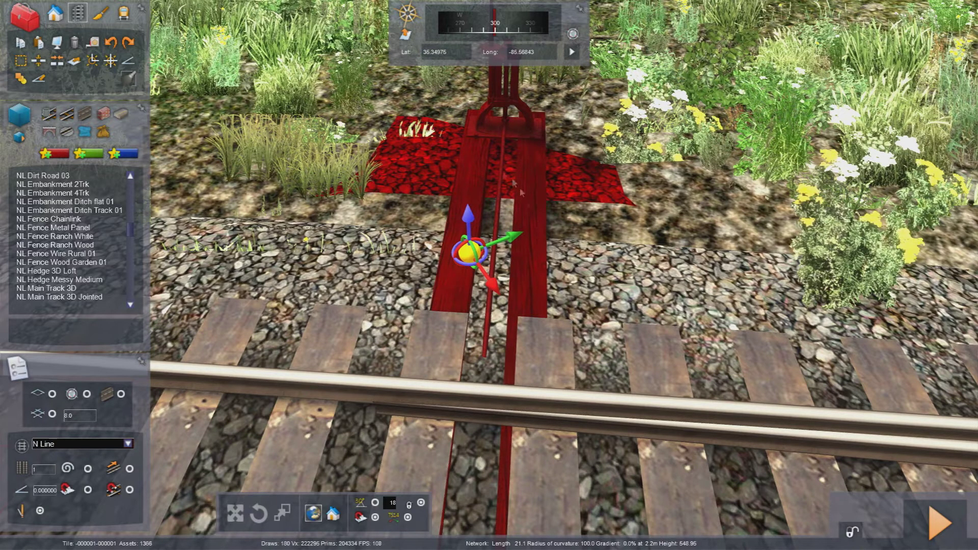
right_drag(419, 289, 759, 196)
key(Left)
key(Down)
key(Right)
key(Up)
key(Left)
key(Down)
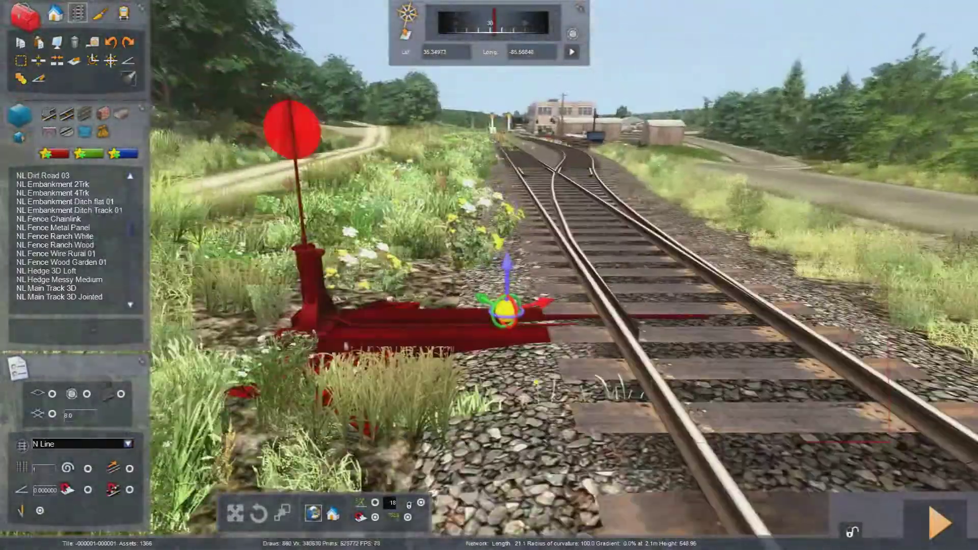
click(458, 322)
- Inspect the repositioned switch stand from across the rails and from along the track
key(Down)
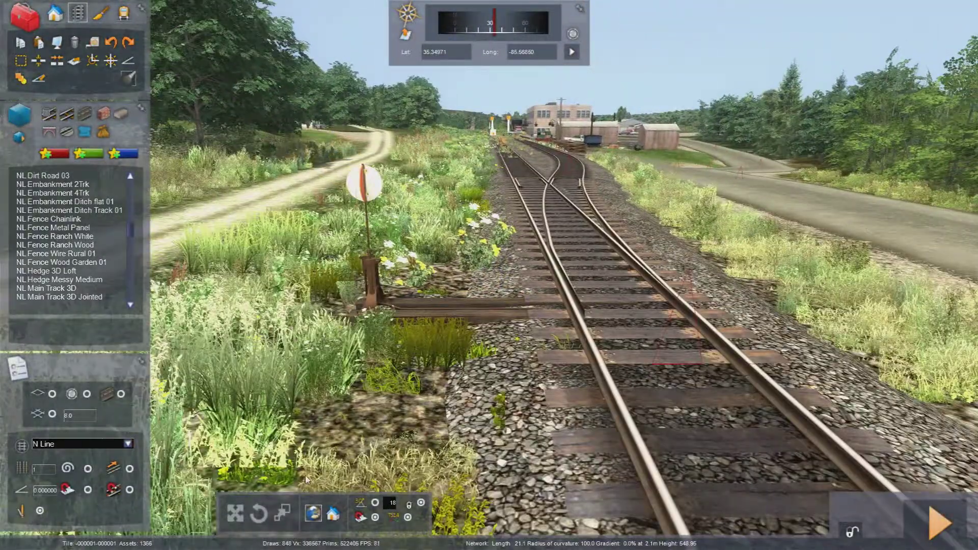
key(Down)
key(Right)
right_drag(306, 479, 229, 509)
key(Right)
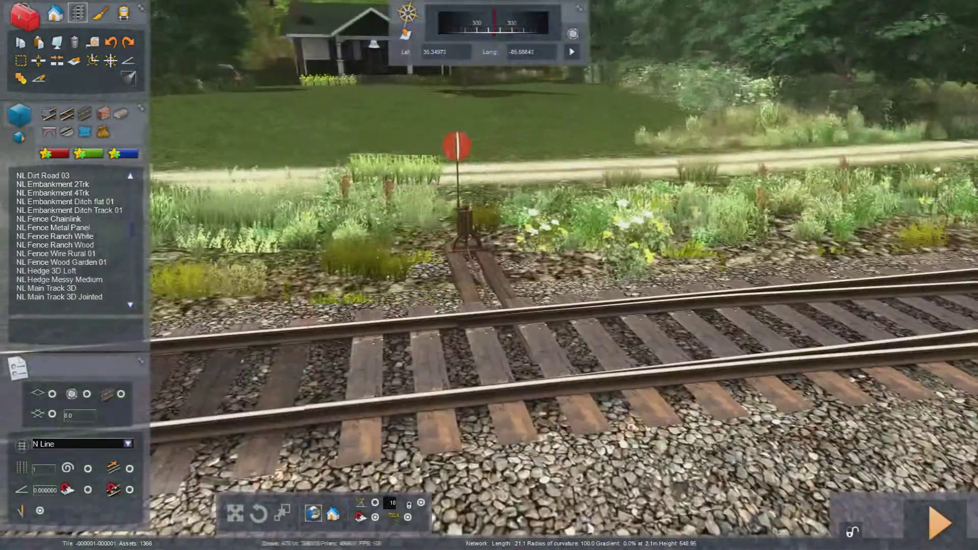
key(Right)
key(Up)
right_drag(489, 275, 529, 275)
key(Down)
key(Right)
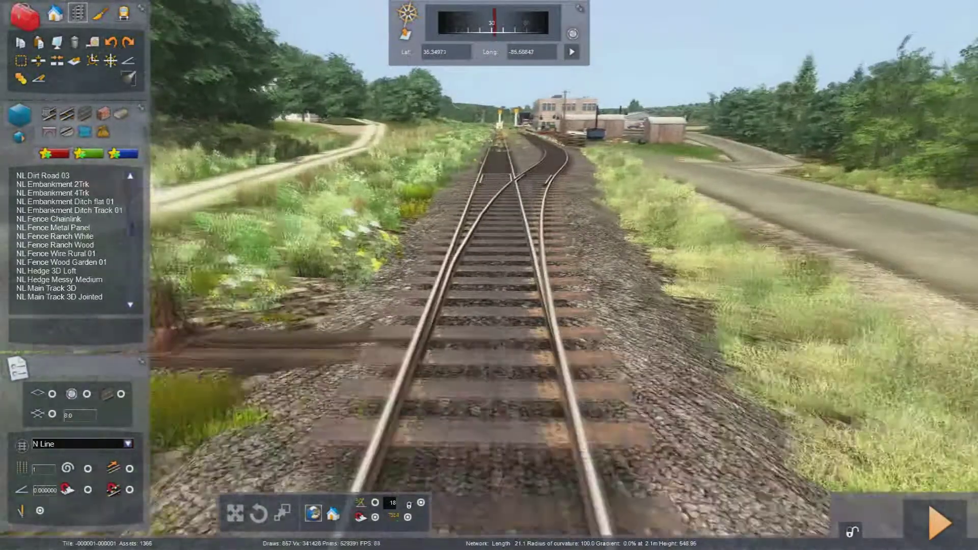
key(Down)
key(Left)
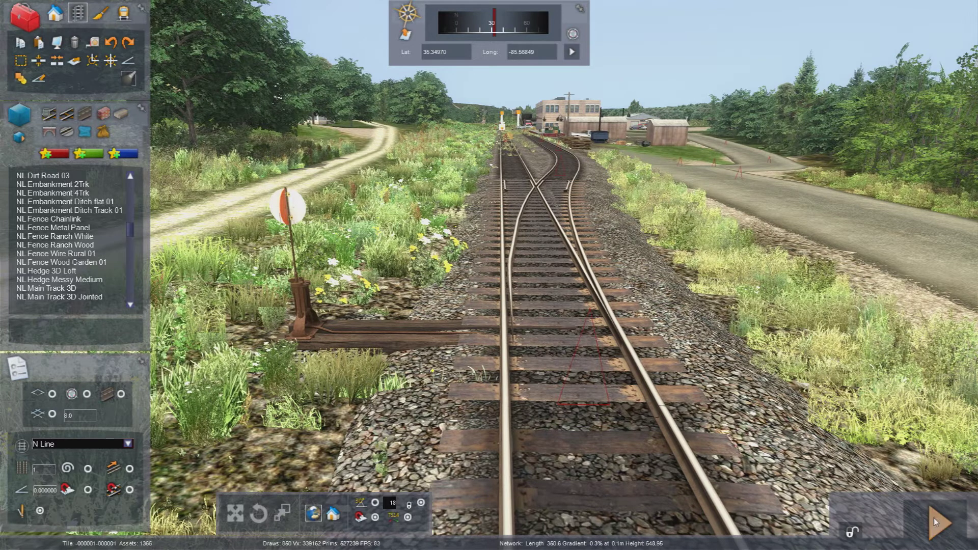
- Save the route changes to enter drive mode and throw the switch back and forth to test the tall stand
click(937, 534)
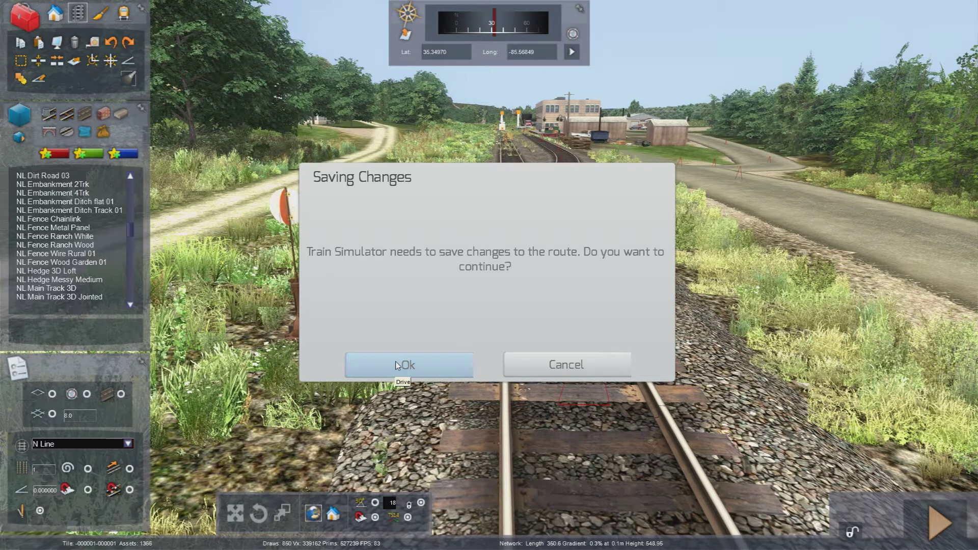
click(415, 365)
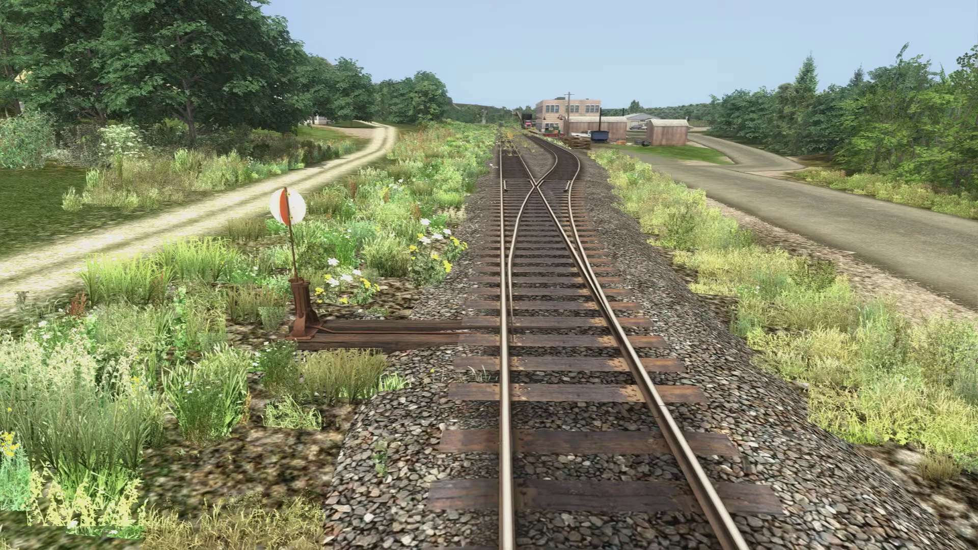
click(316, 322)
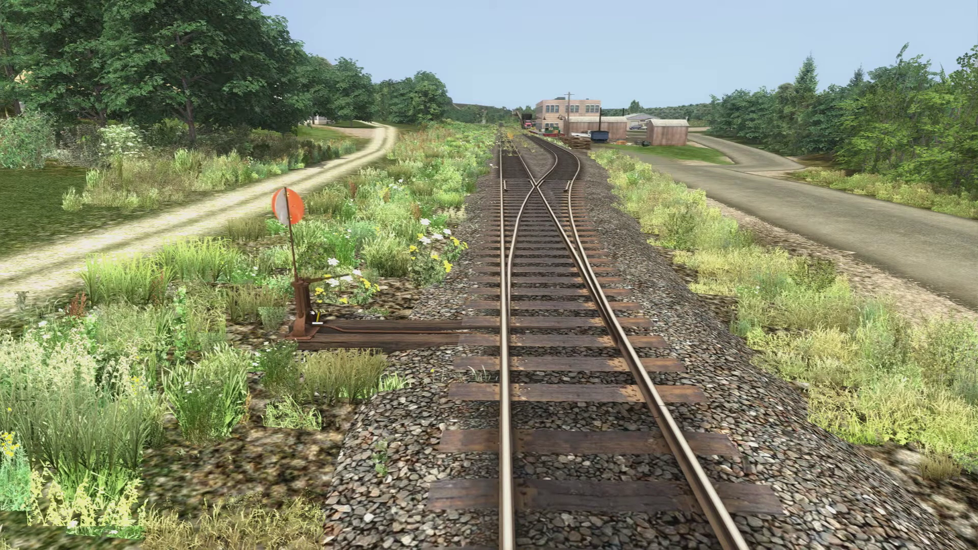
click(316, 322)
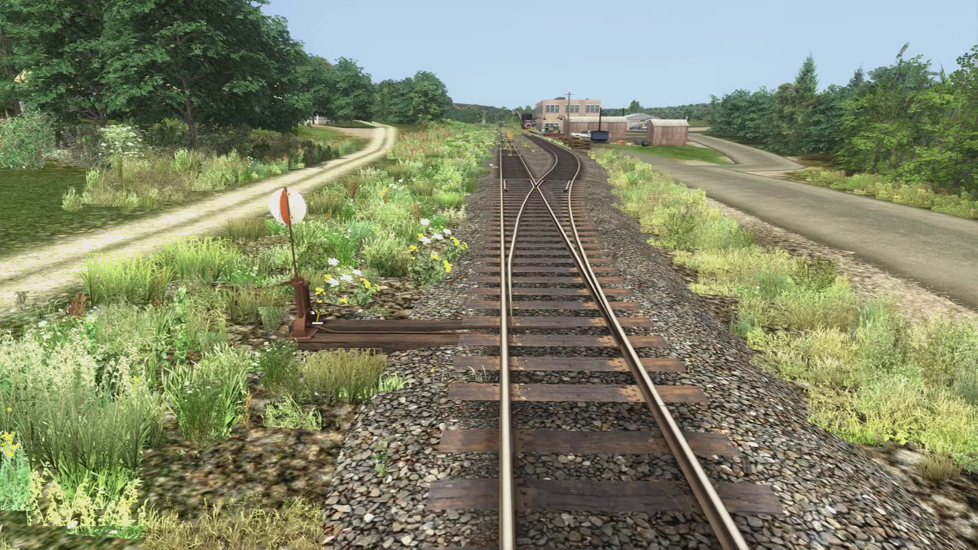
click(316, 323)
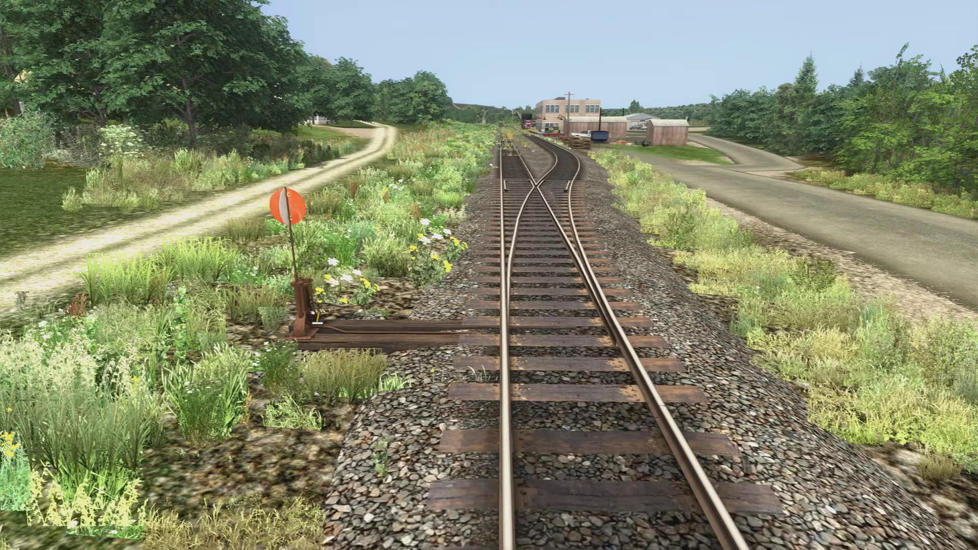
key(g)
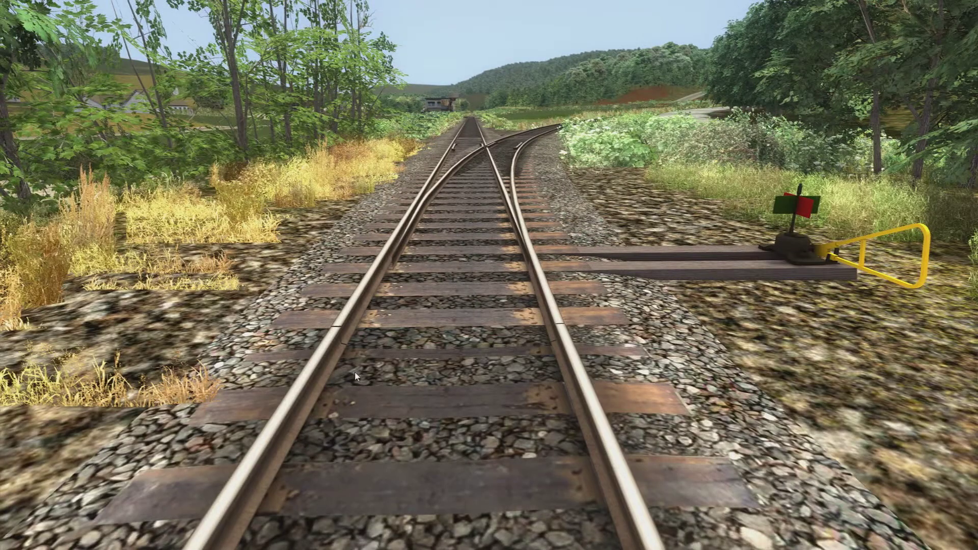
- Return to the World Editor at the second switch and examine its low stand and the track joint ahead of it
key(Escape)
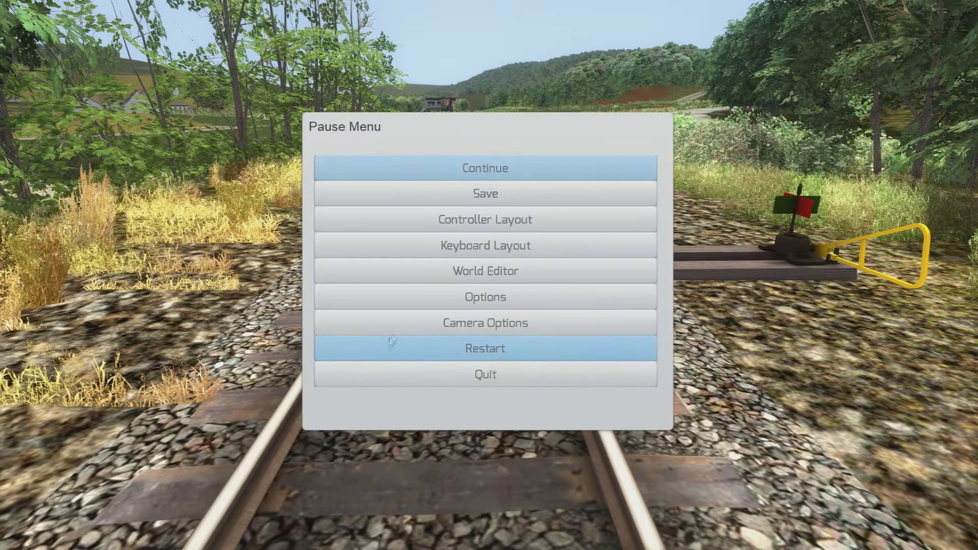
click(464, 278)
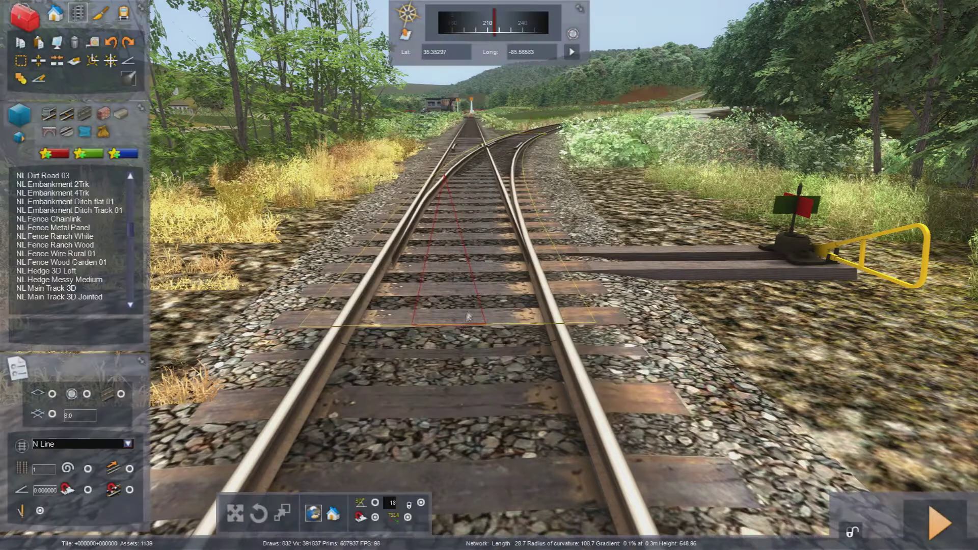
key(Down)
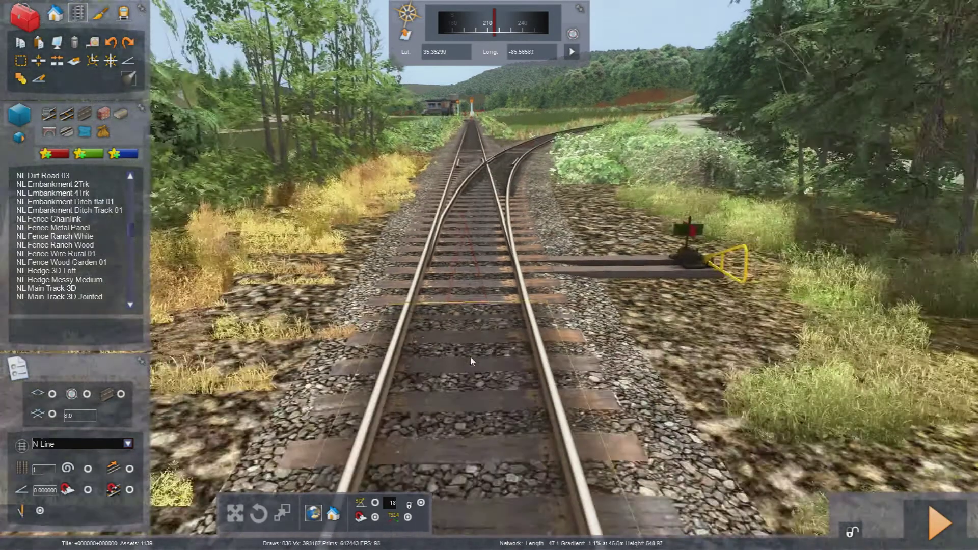
key(Up)
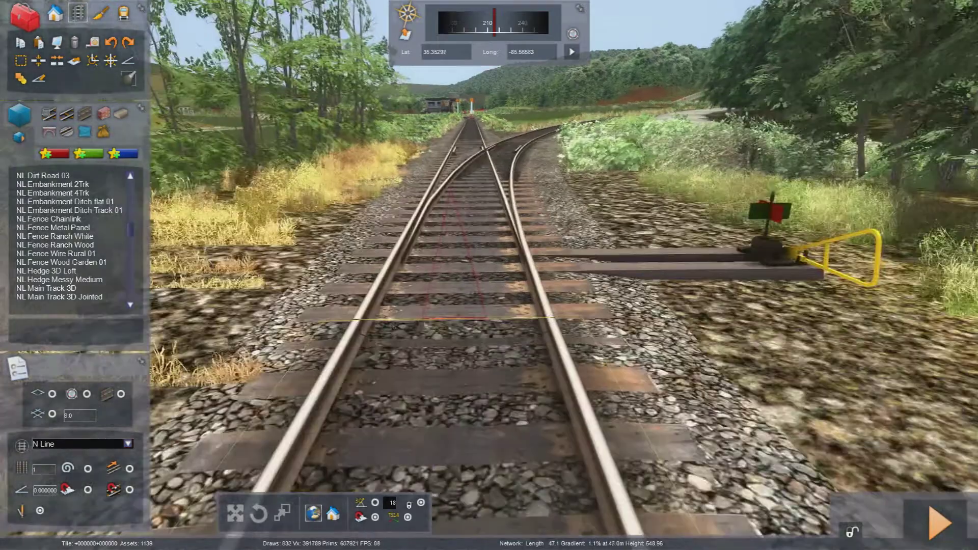
scroll(312, 344, up, 2)
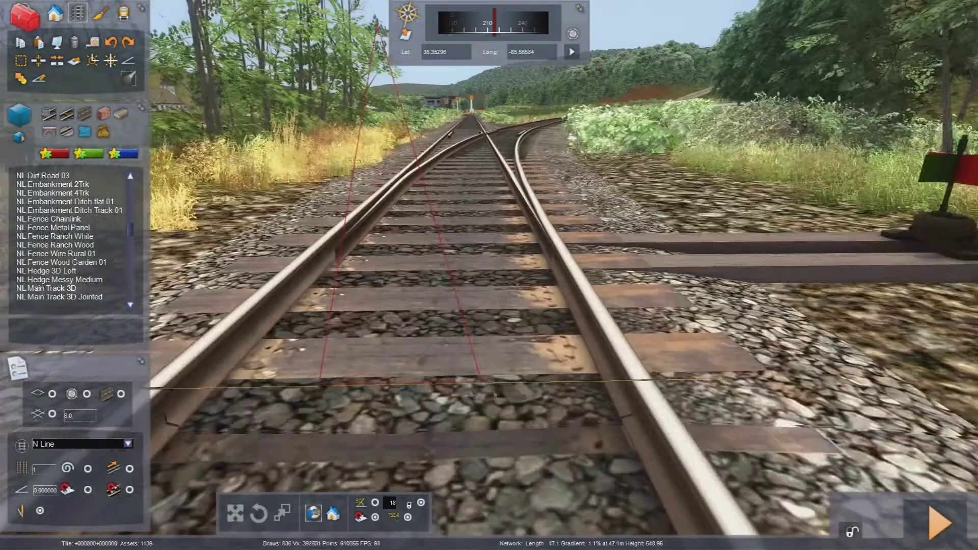
right_drag(587, 397, 738, 407)
scroll(585, 409, down, 2)
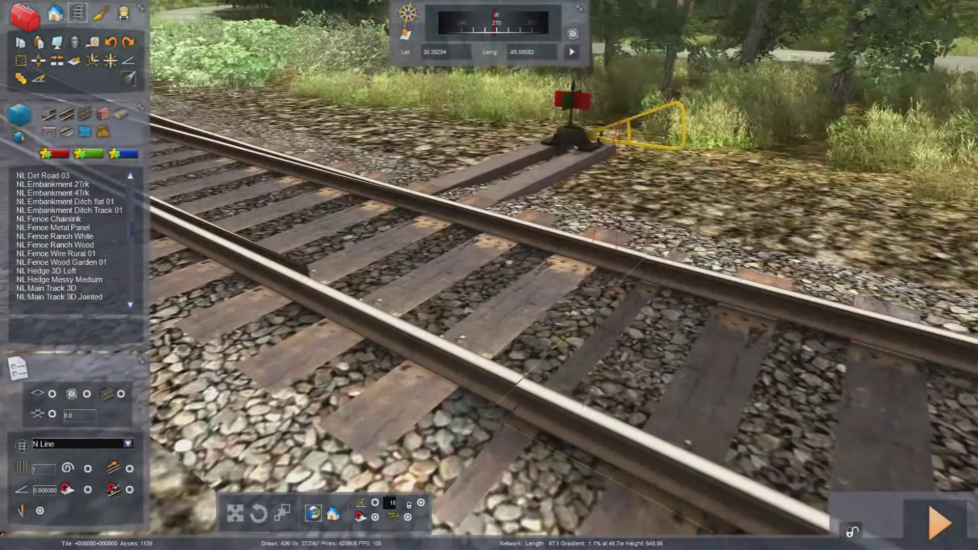
right_drag(512, 381, 356, 352)
scroll(454, 362, down, 1)
scroll(454, 361, up, 1)
right_drag(451, 365, 463, 335)
scroll(465, 334, down, 1)
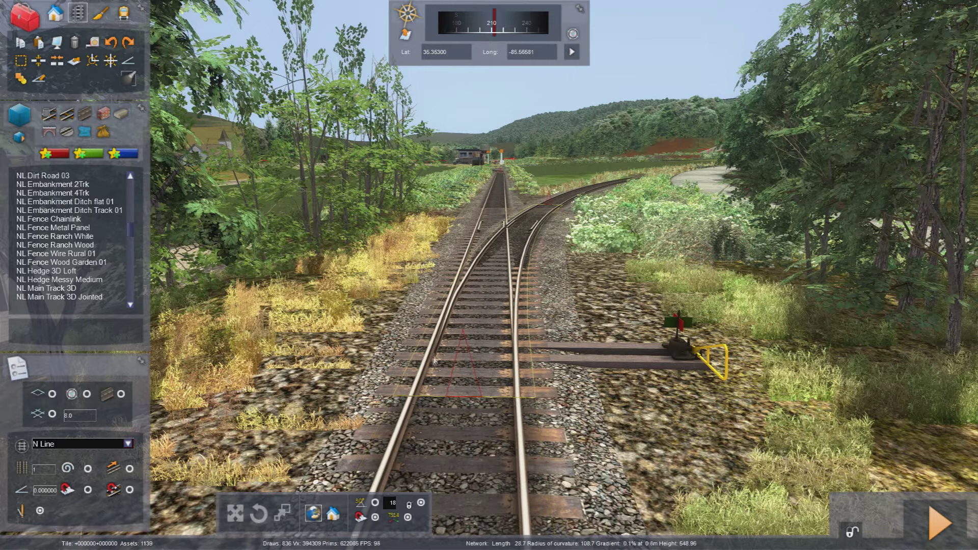
- Display the track gradient markers to locate the joint ahead of the second switch, and hide them again
click(130, 62)
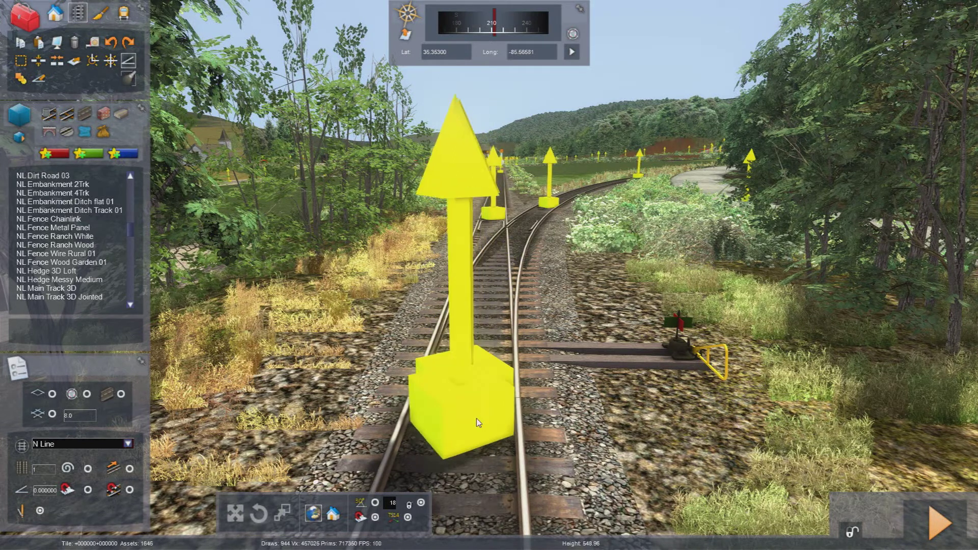
click(470, 406)
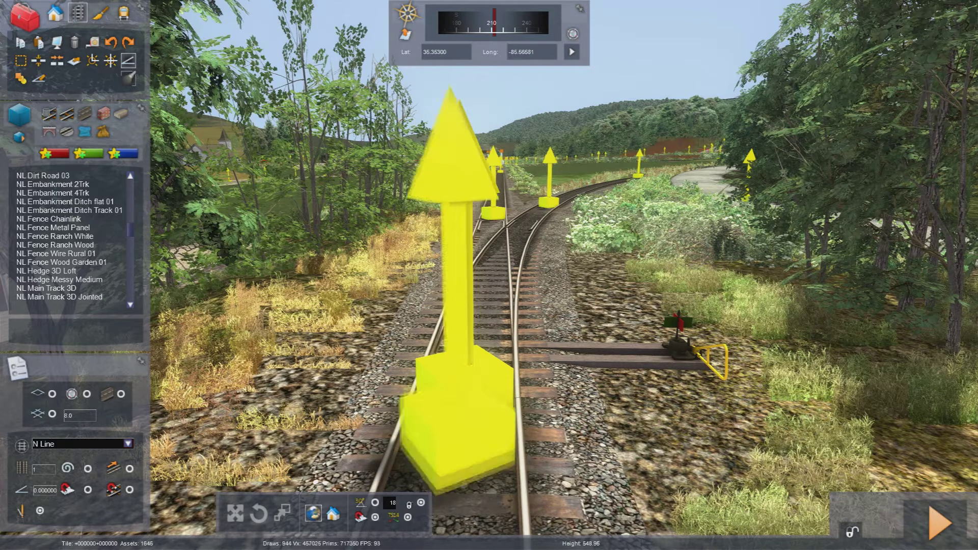
right_click(611, 409)
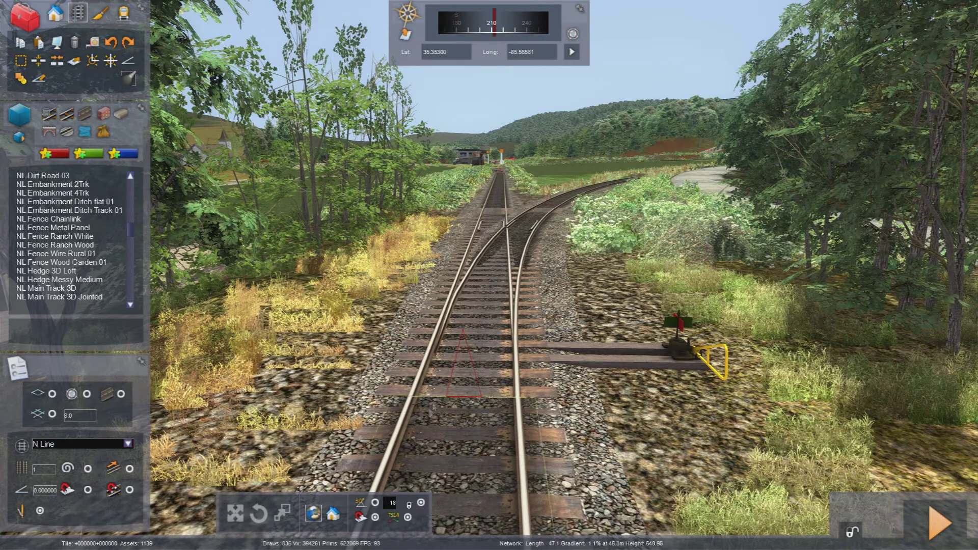
- Split the track between the rails at the start of the second switch
click(38, 61)
click(444, 360)
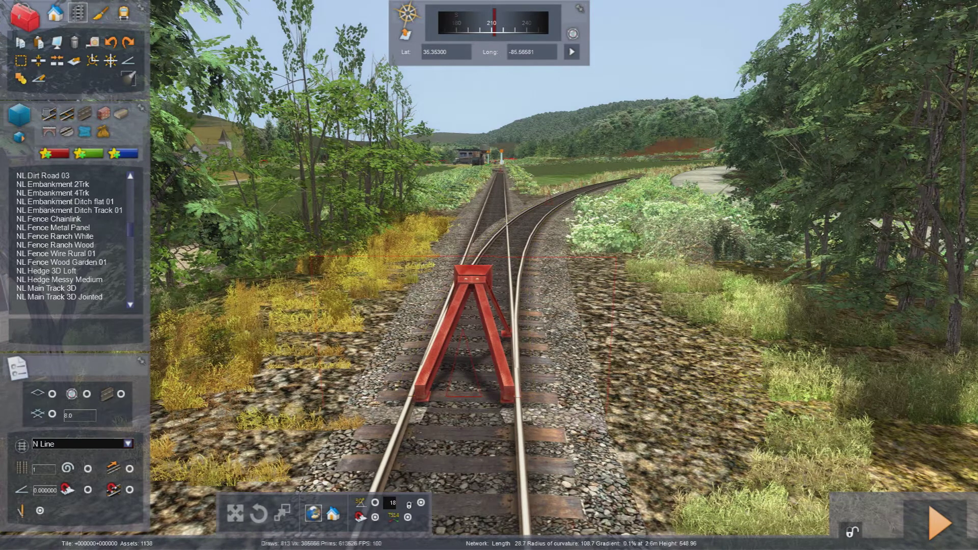
right_drag(483, 331, 480, 240)
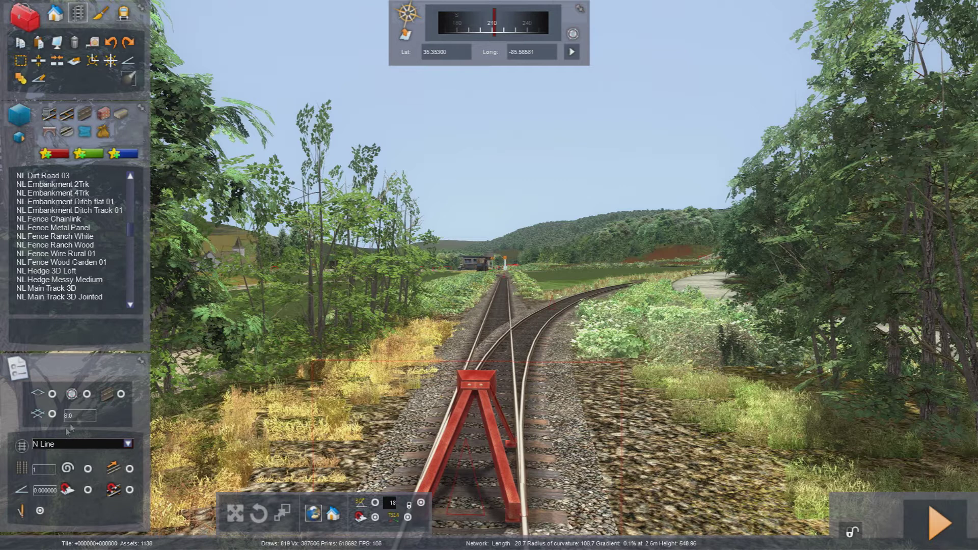
- Weld the split track ends back together at the second switch to regenerate it
click(91, 61)
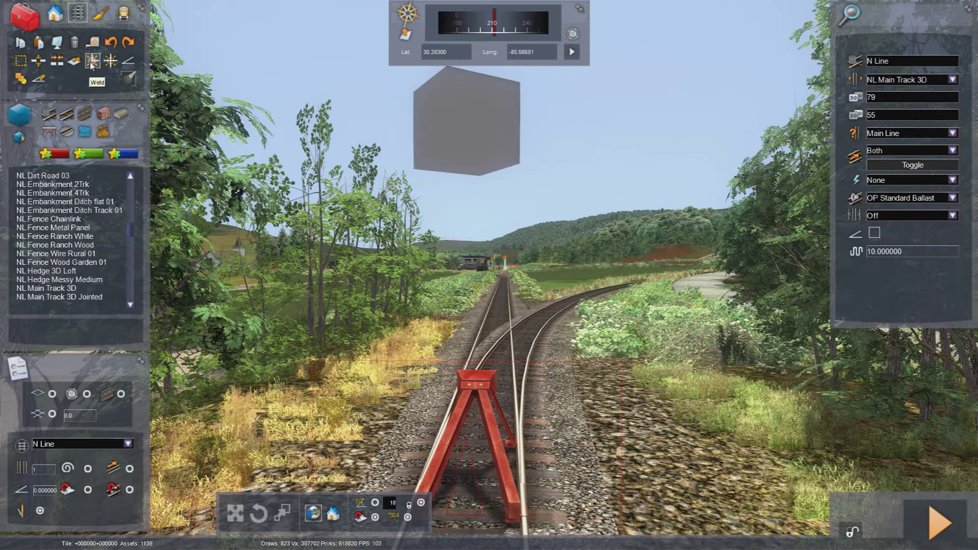
mouse_move(307, 340)
right_down()
mouse_move(332, 275)
mouse_move(308, 356)
right_up()
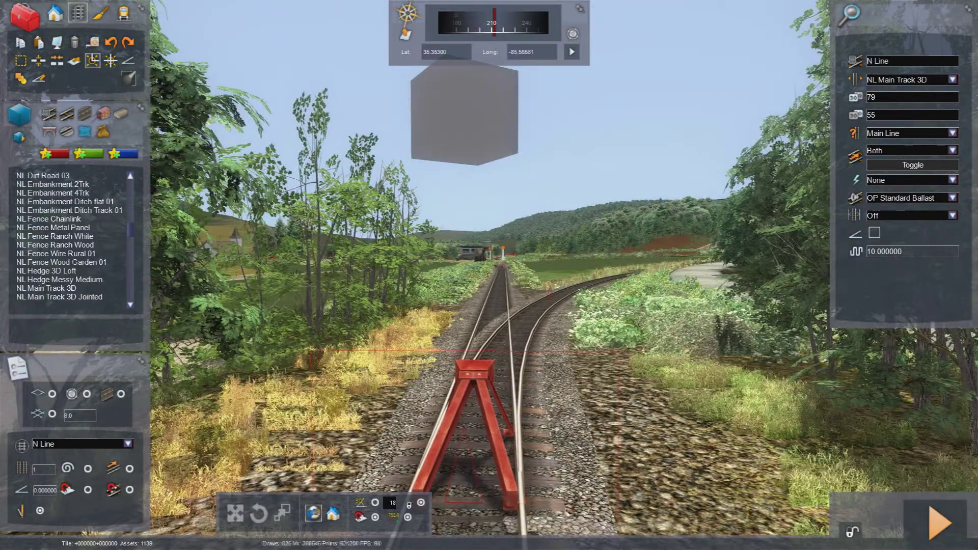
mouse_move(501, 211)
right_down()
mouse_move(522, 179)
mouse_move(503, 211)
right_up()
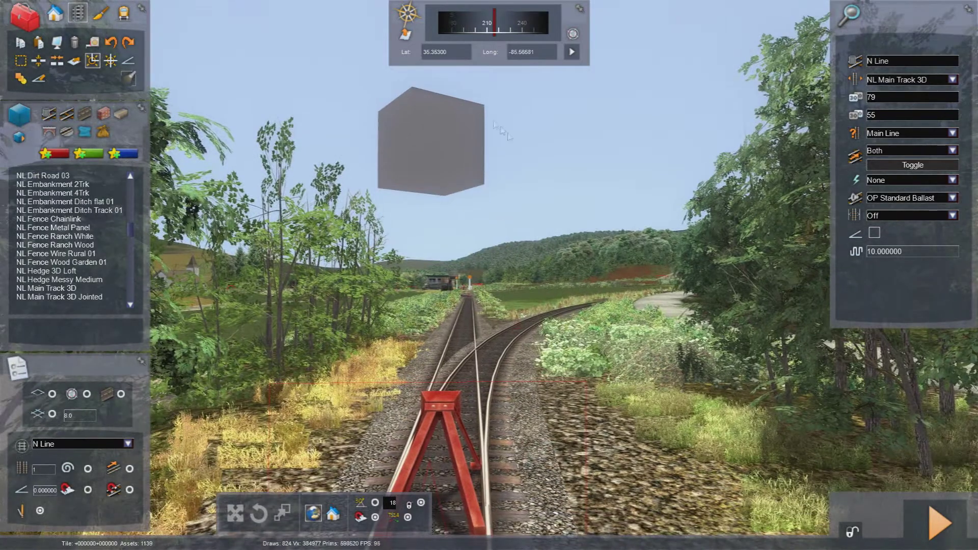
right_drag(422, 148, 441, 325)
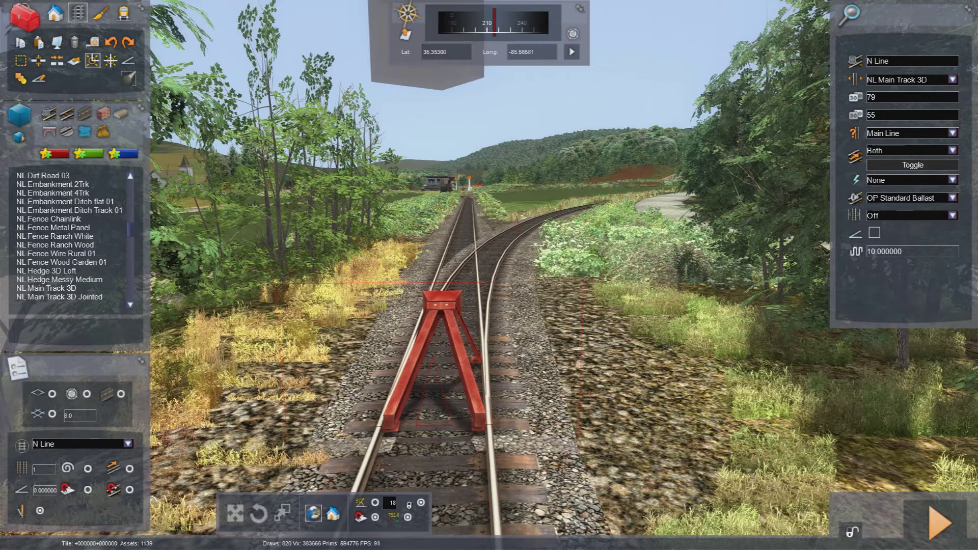
key(Delete)
key(Up)
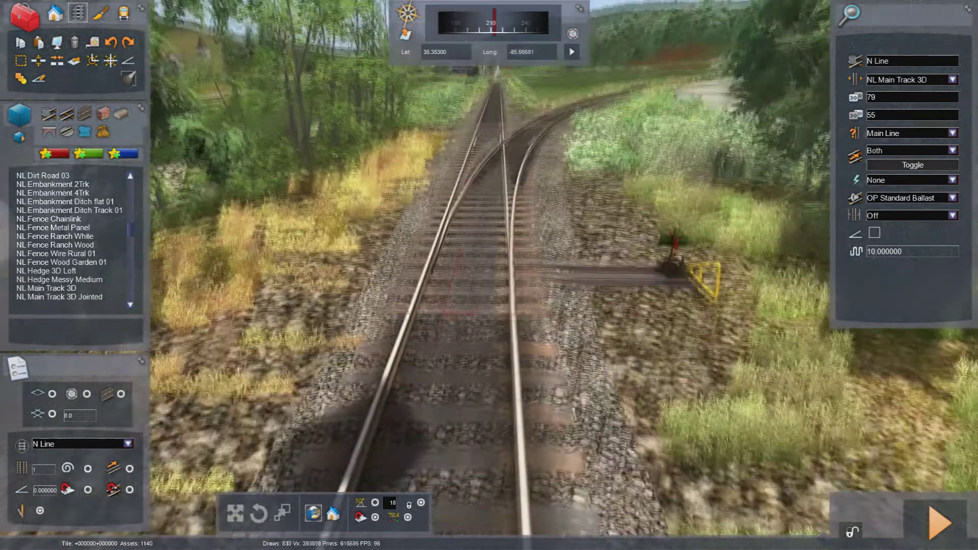
- Display the track gradient markers at the second switch and try to alter one of the overlapping markers at the joint
key(Up)
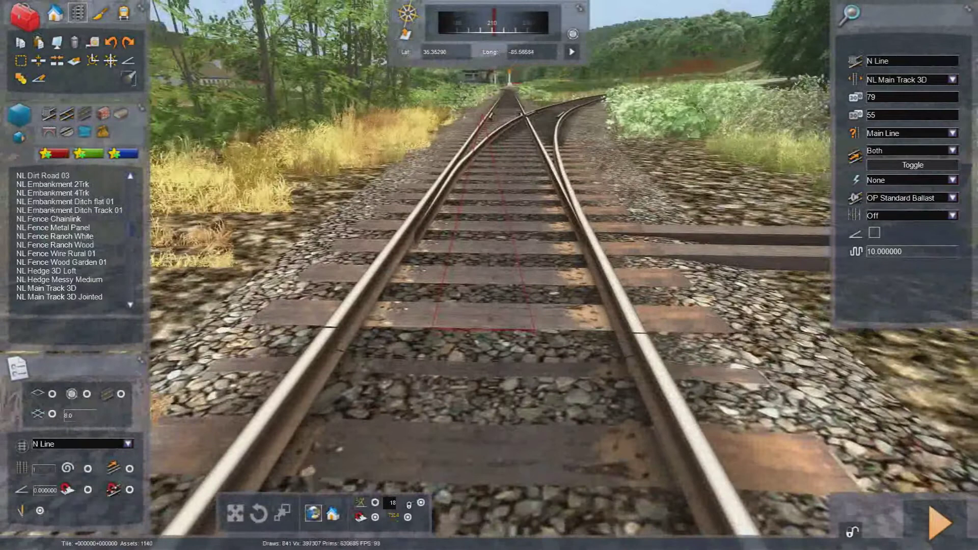
key(Down)
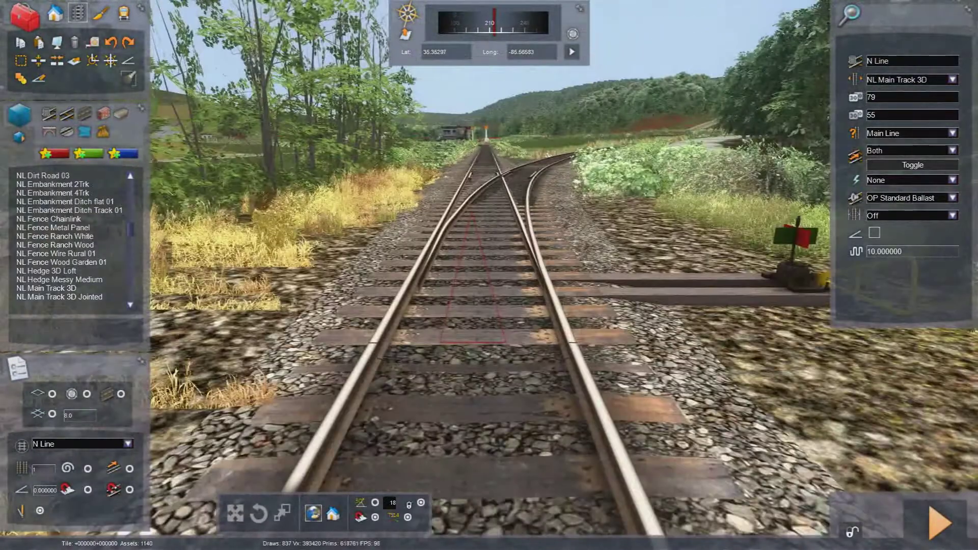
click(132, 61)
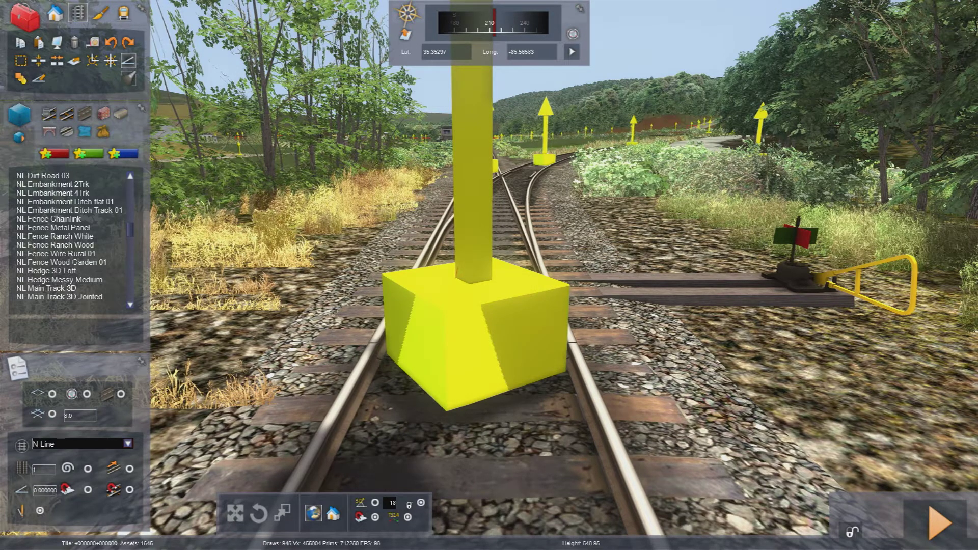
key(Down)
key(Up)
key(Down)
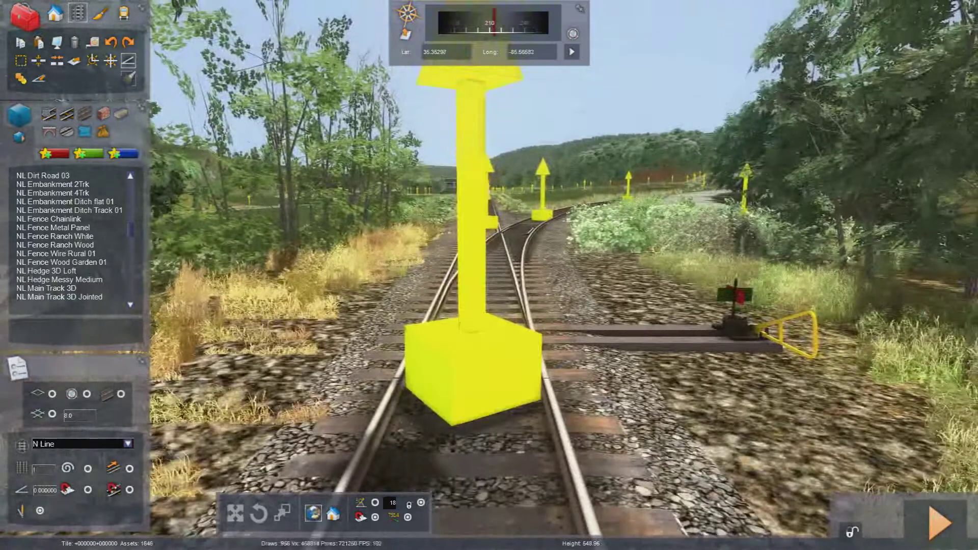
key(Down)
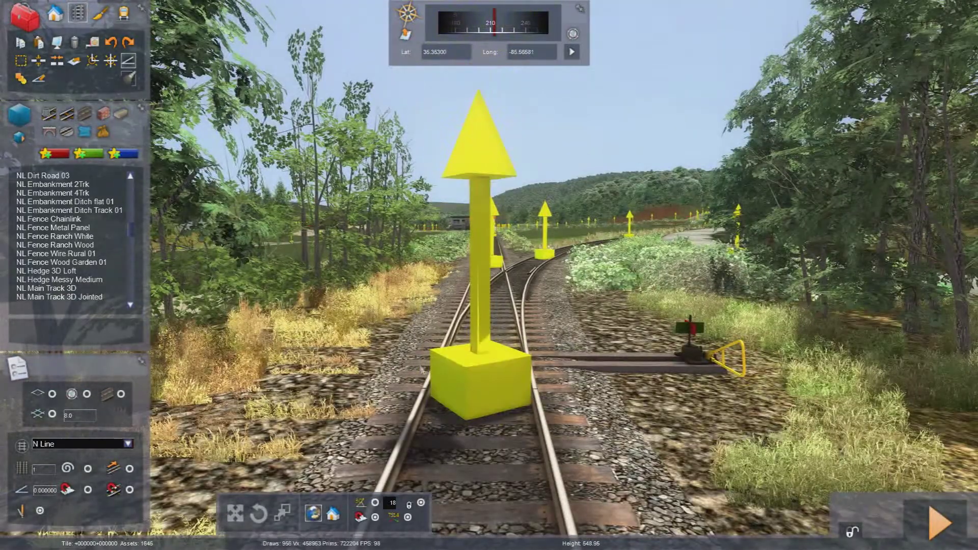
click(472, 396)
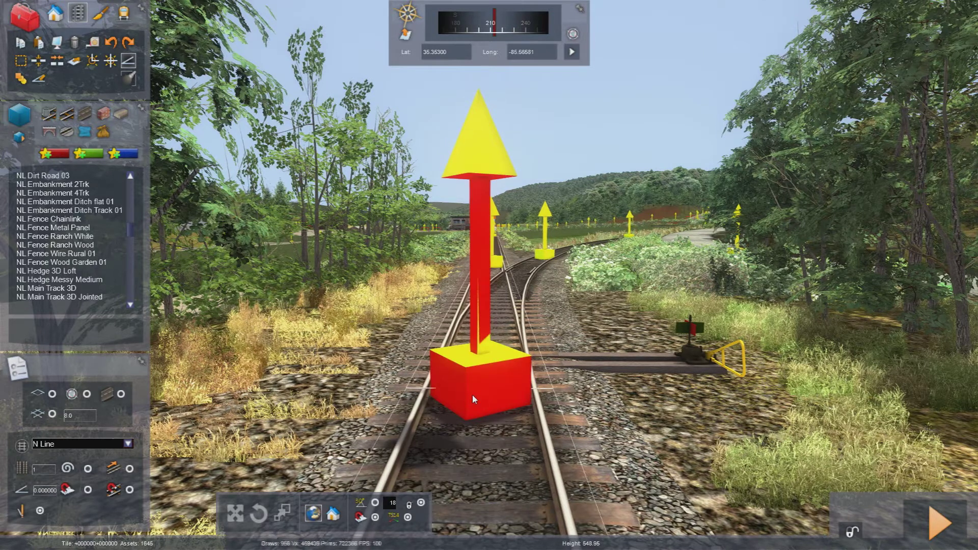
key(Delete)
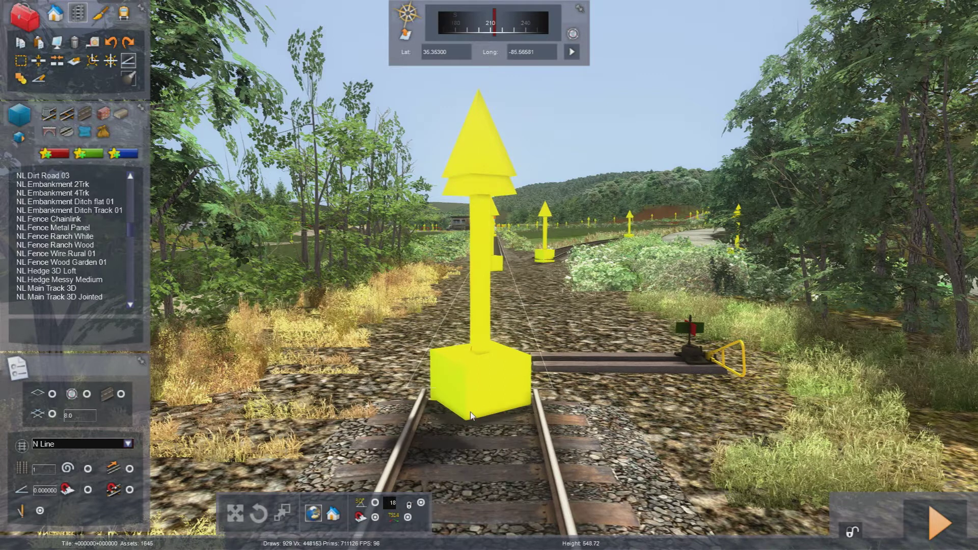
key(ctrl+z)
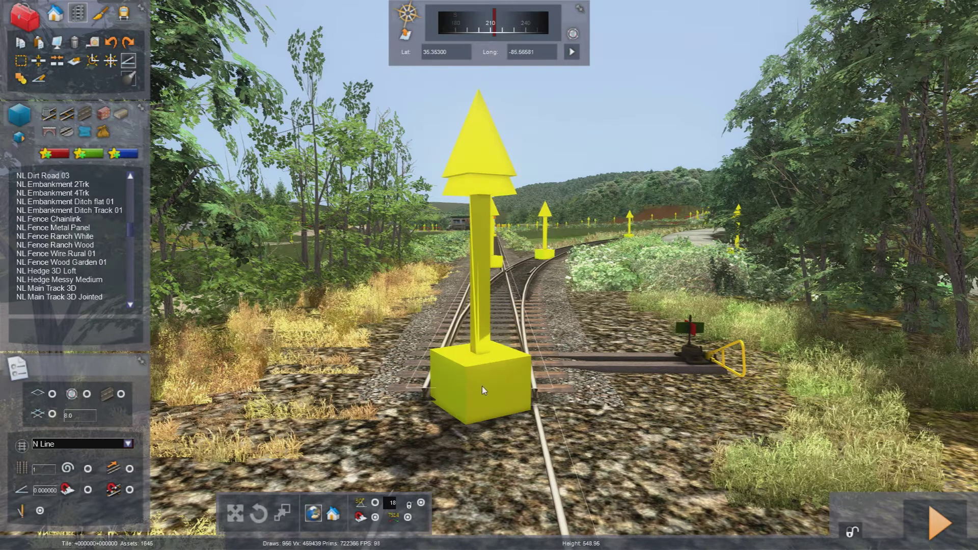
- Try to pull one of the overlapping gradient markers along the track, away from the second switch's joint
drag(481, 389, 482, 380)
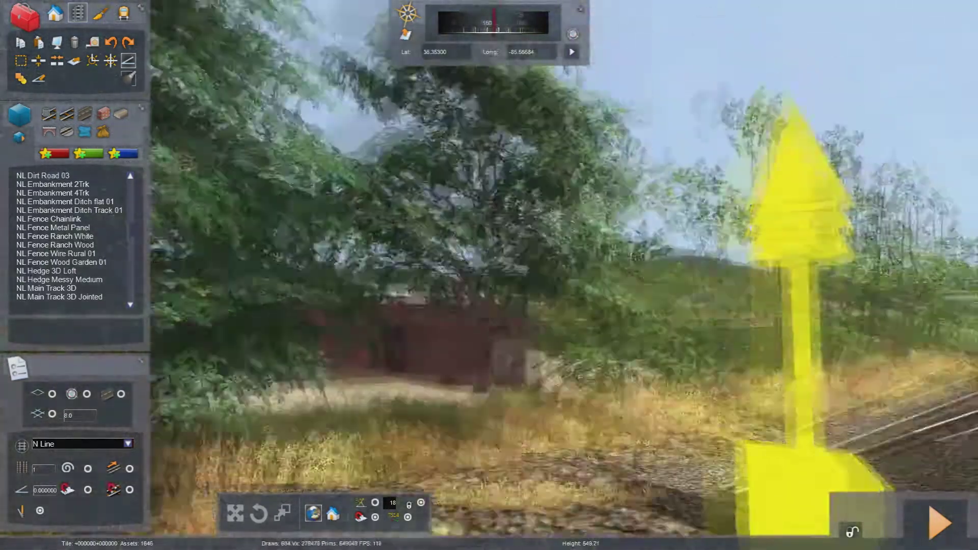
mouse_move(489, 326)
right_down()
mouse_move(585, 338)
mouse_move(613, 372)
mouse_move(615, 361)
right_up()
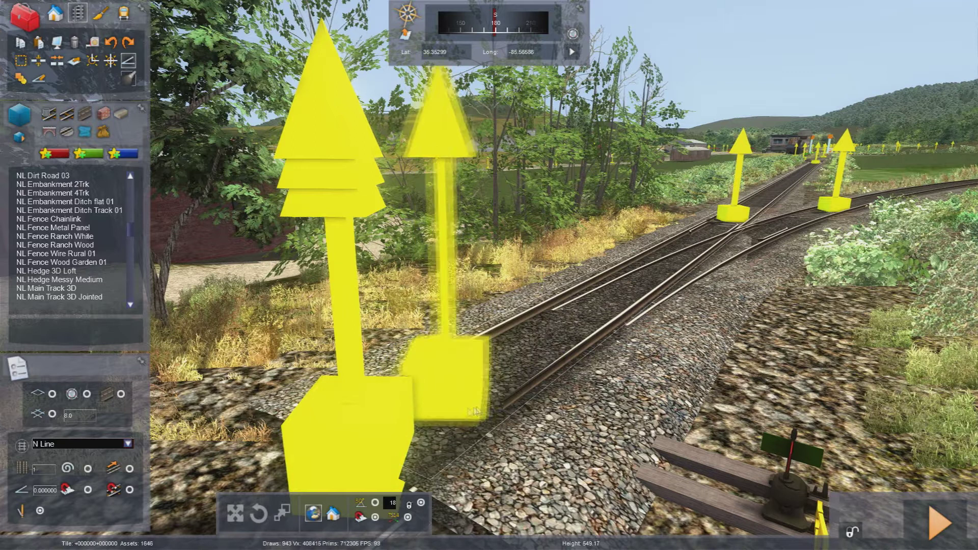
mouse_move(474, 412)
mouse_down()
mouse_move(543, 346)
mouse_move(662, 279)
mouse_move(776, 227)
mouse_move(843, 211)
mouse_move(726, 260)
mouse_move(521, 386)
mouse_move(558, 344)
mouse_move(657, 287)
mouse_move(682, 258)
mouse_move(657, 288)
mouse_up()
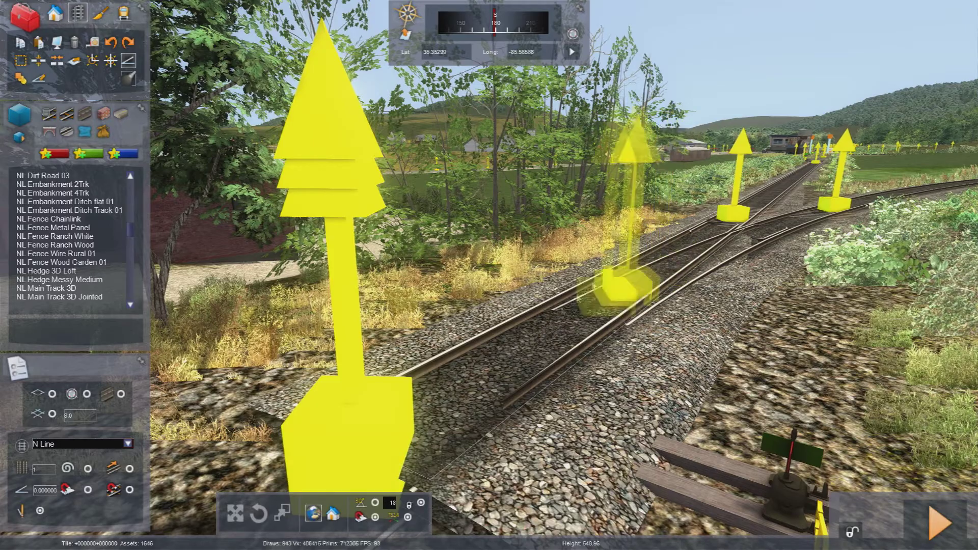
mouse_move(458, 432)
right_down()
mouse_move(417, 466)
mouse_move(460, 427)
right_up()
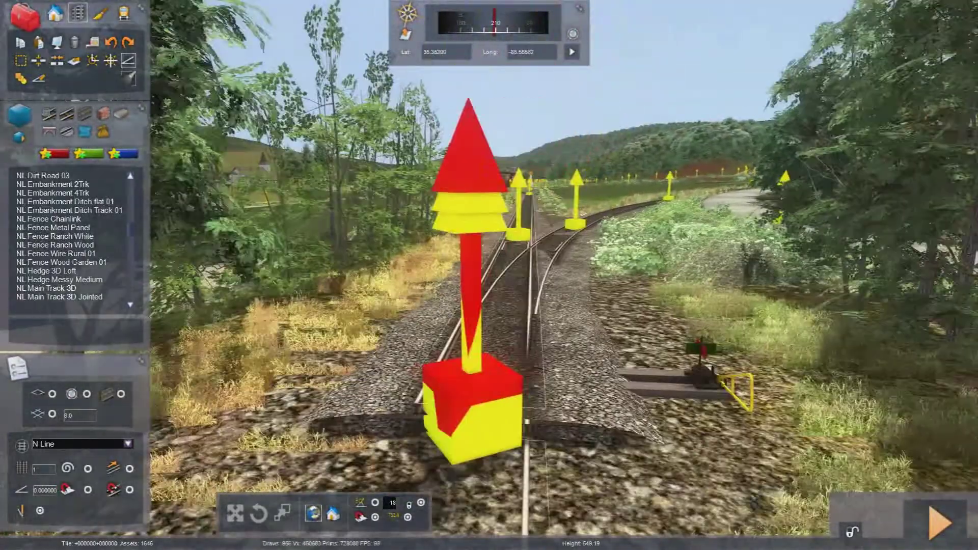
- Bring the overlapping gradient markers at the second switch's joint back to a common height
scroll(436, 442, up, 2)
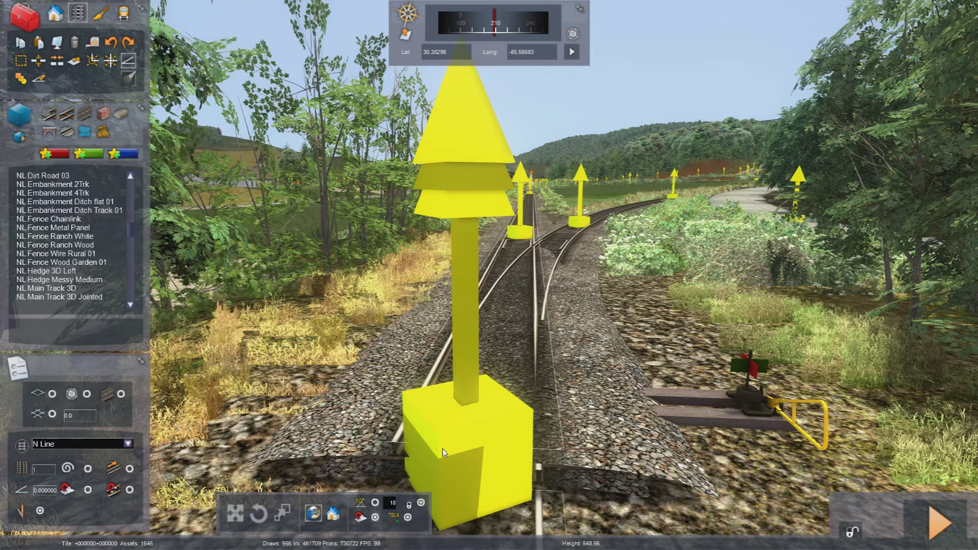
click(443, 441)
key(Delete)
drag(447, 434, 447, 454)
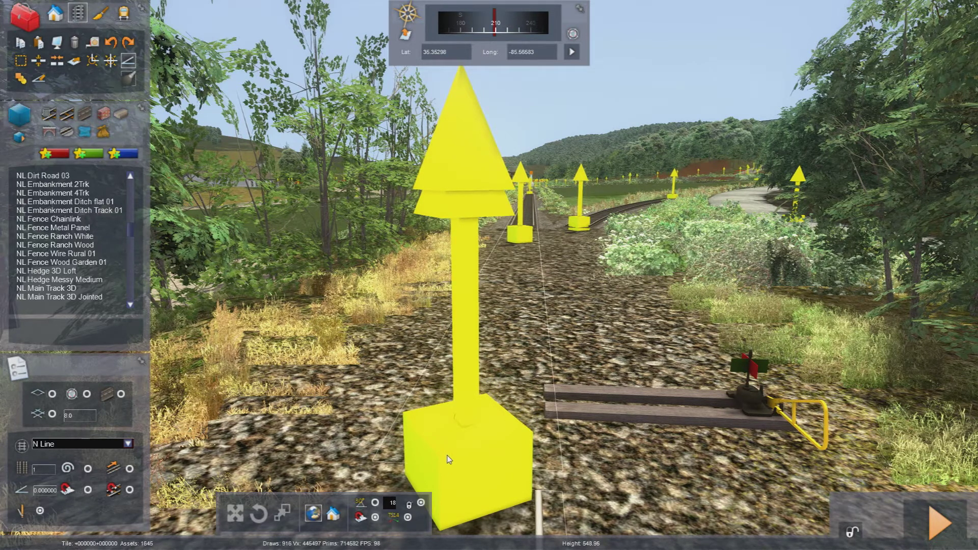
mouse_move(447, 460)
mouse_down()
mouse_move(457, 499)
mouse_move(458, 484)
mouse_up()
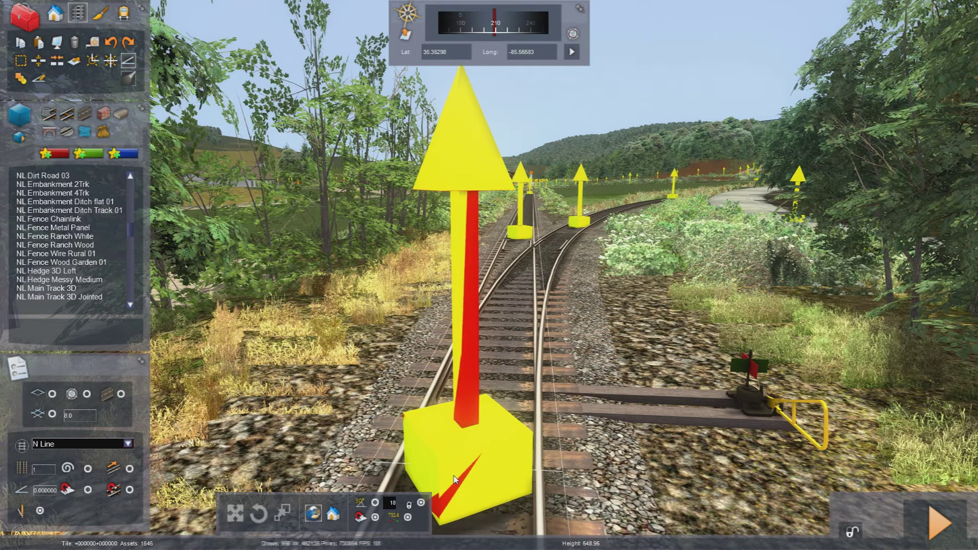
- Hide the gradient markers and split the track between the rails at the second switch's joint again
mouse_move(448, 484)
right_down()
mouse_move(443, 504)
mouse_move(326, 503)
right_up()
key(space)
key(Right)
right_drag(415, 494, 662, 495)
key(Left)
right_drag(728, 458, 606, 447)
key(Right)
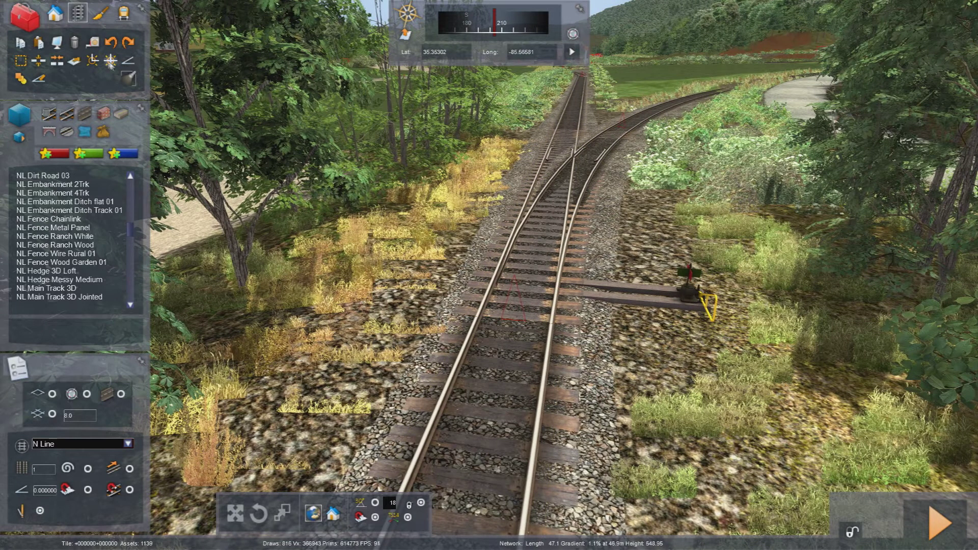
click(38, 60)
click(516, 319)
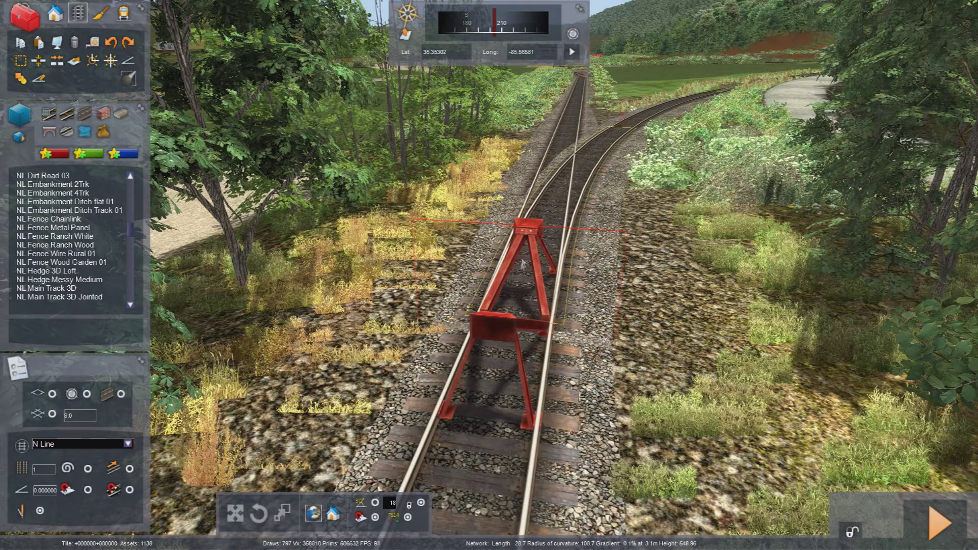
right_drag(224, 285, 251, 242)
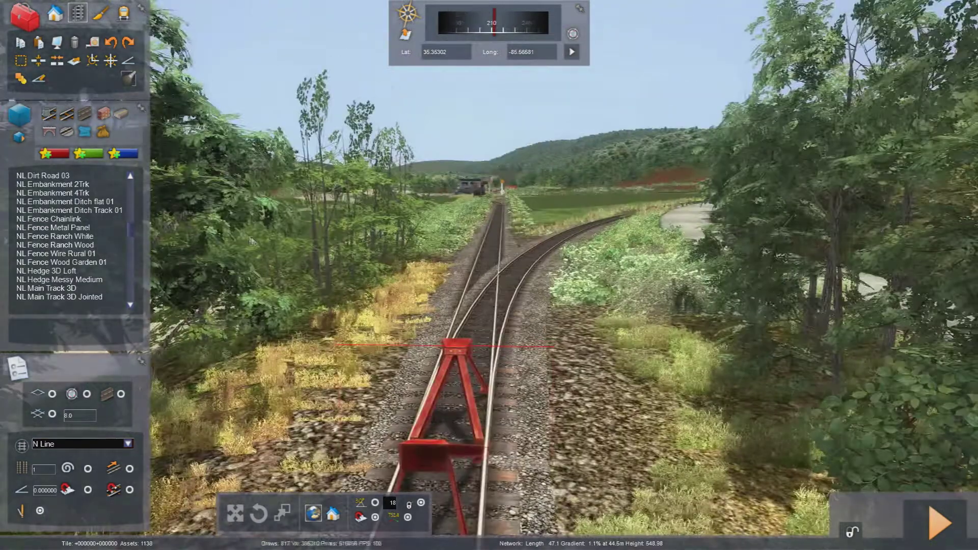
- Weld the separated track ends at the second switch to regenerate it with a tall stand
click(92, 61)
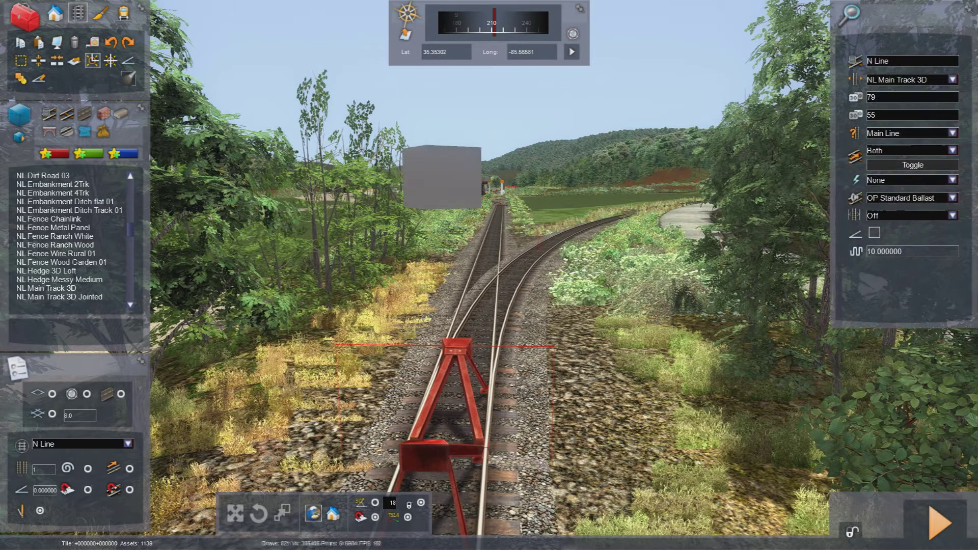
click(441, 185)
right_drag(441, 185, 390, 430)
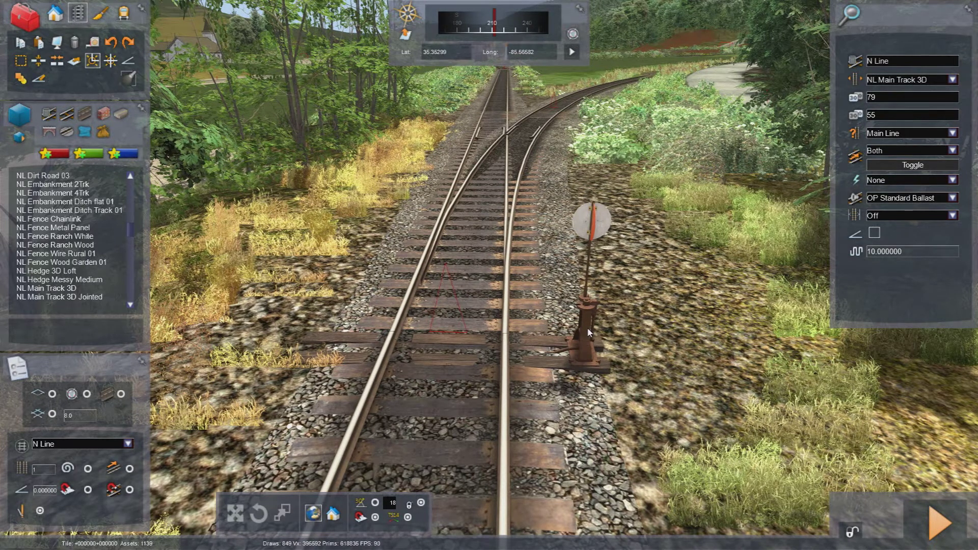
- Turn the second switch's tall stand around and move it to the opposite side of the track
key(Escape)
click(582, 358)
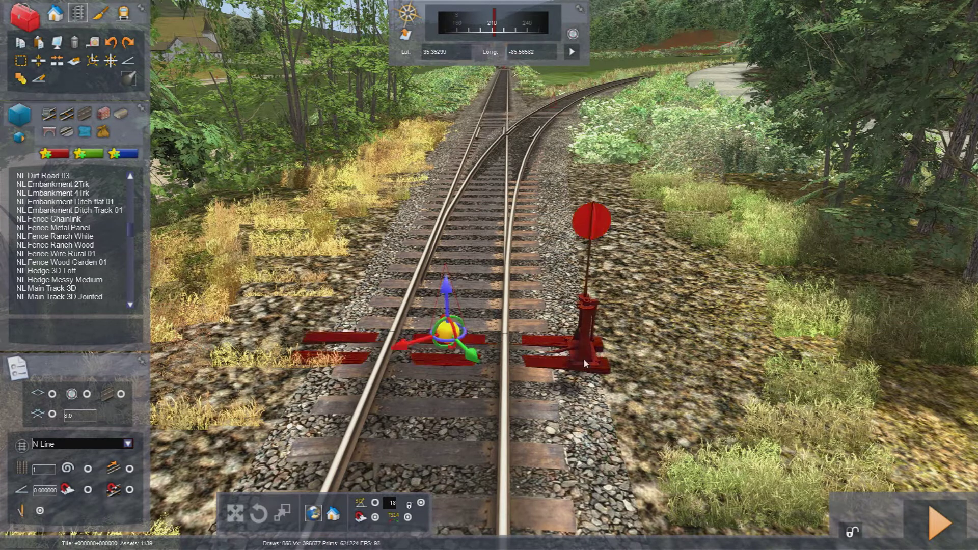
drag(444, 345, 715, 366)
drag(353, 347, 302, 293)
key(Up)
right_drag(302, 292, 204, 290)
key(Down)
key(Up)
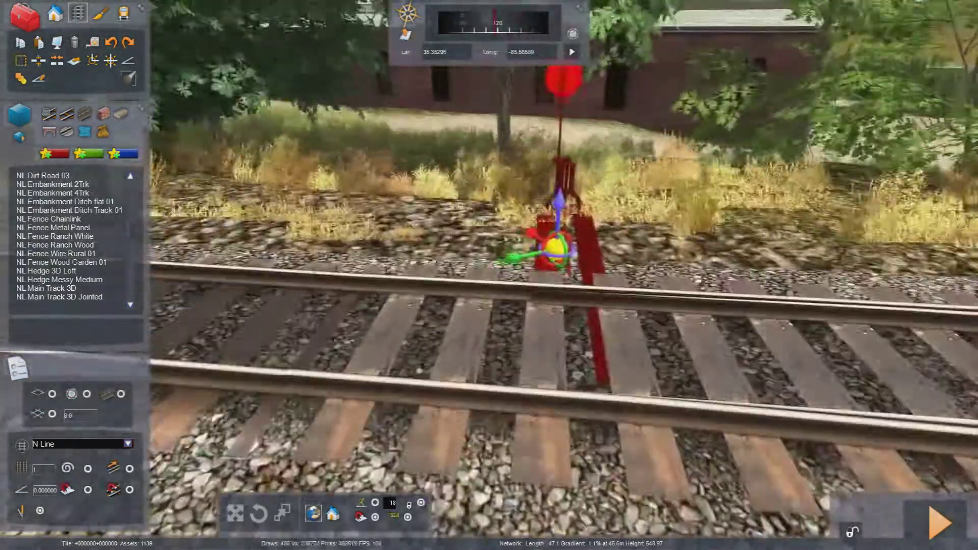
key(Right)
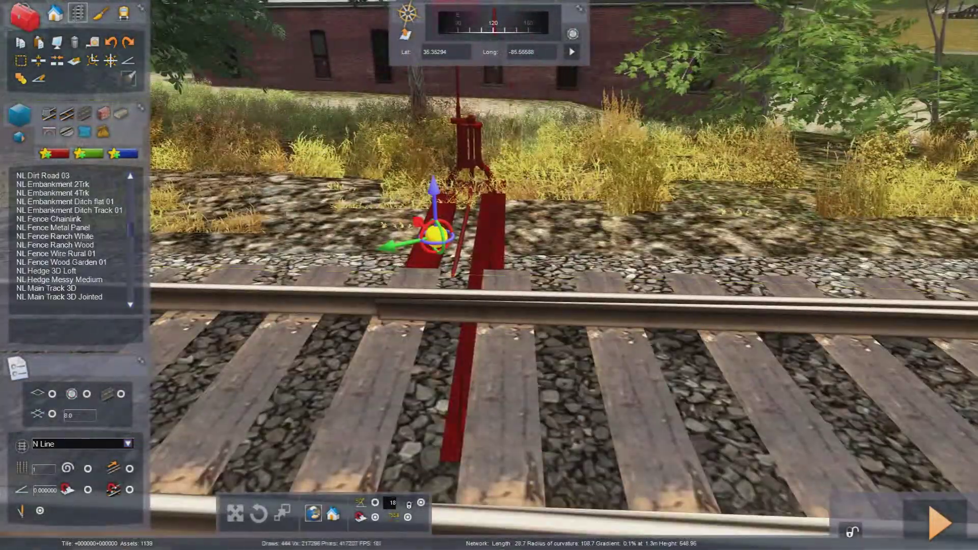
- Shift the tall stand along and across the track to line its timbers up with the sleepers
drag(491, 235, 498, 235)
key(Left)
right_drag(497, 235, 504, 367)
key(Right)
key(Up)
drag(521, 381, 518, 379)
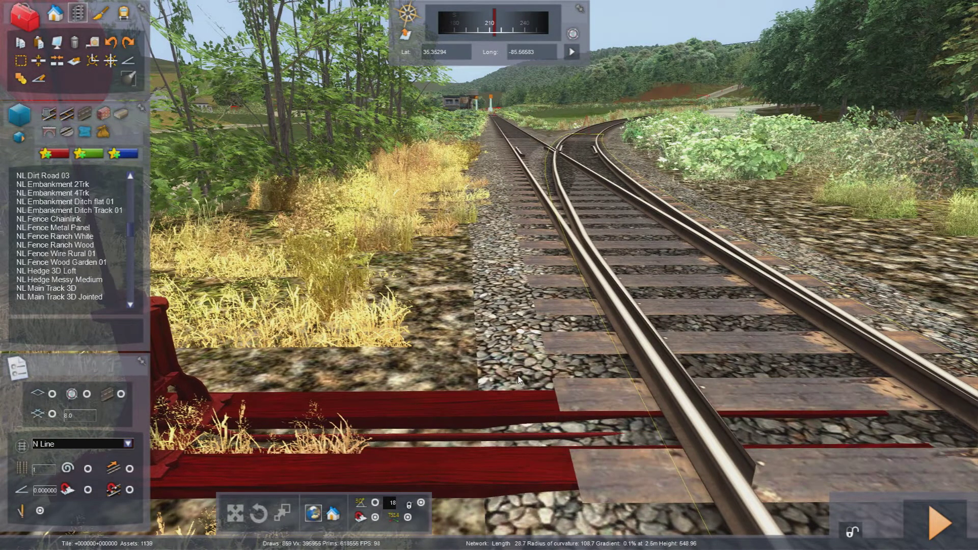
drag(519, 379, 515, 380)
- Lower the tall stand slightly so its timbers sit level with the track sleepers, and deselect it
click(448, 383)
key(Down)
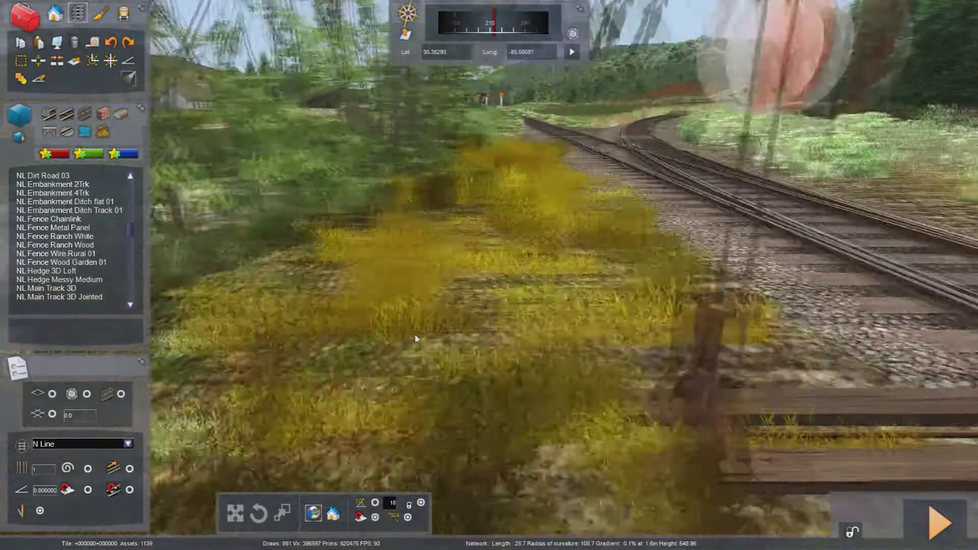
right_drag(415, 338, 321, 326)
key(Down)
key(Up)
right_drag(426, 421, 413, 401)
click(557, 286)
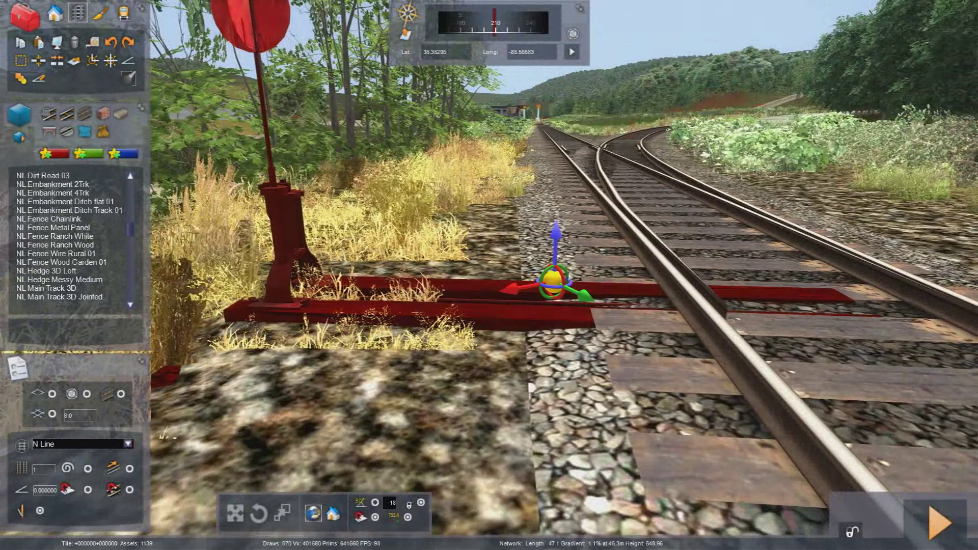
drag(556, 236, 555, 235)
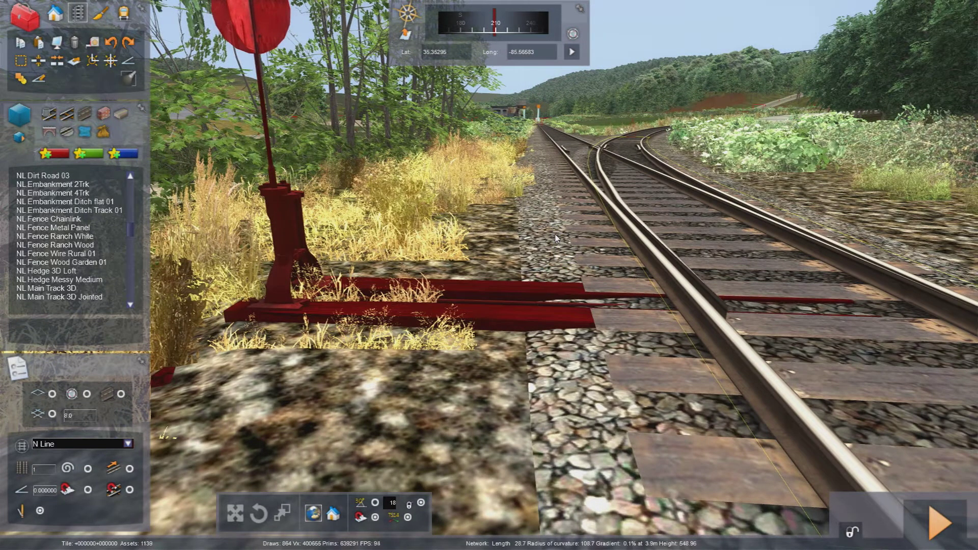
click(514, 374)
mouse_move(503, 380)
right_down()
mouse_move(377, 379)
mouse_move(540, 375)
mouse_move(469, 379)
mouse_move(494, 389)
right_up()
key(Right)
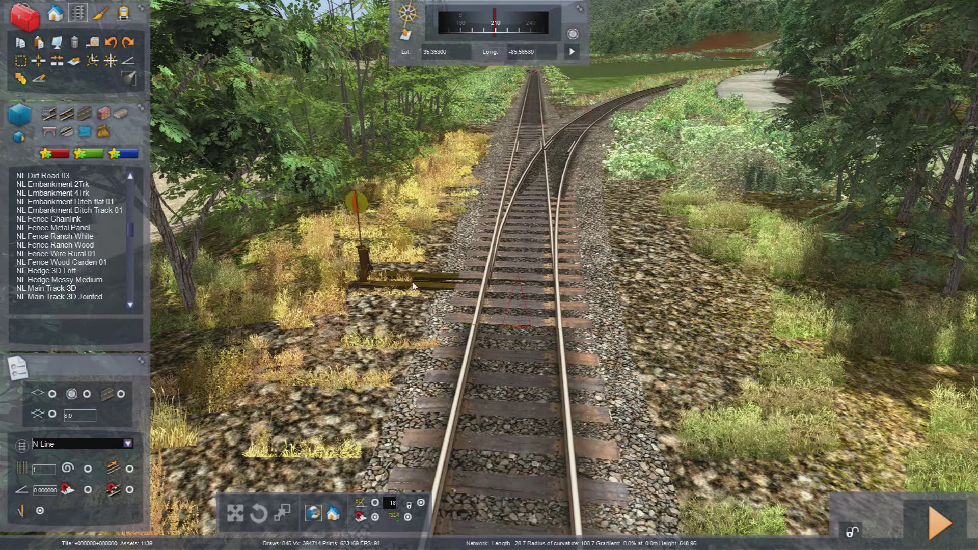
- Save the route changes, enter driving mode, and throw the second switch at its tall stand to test it
click(940, 527)
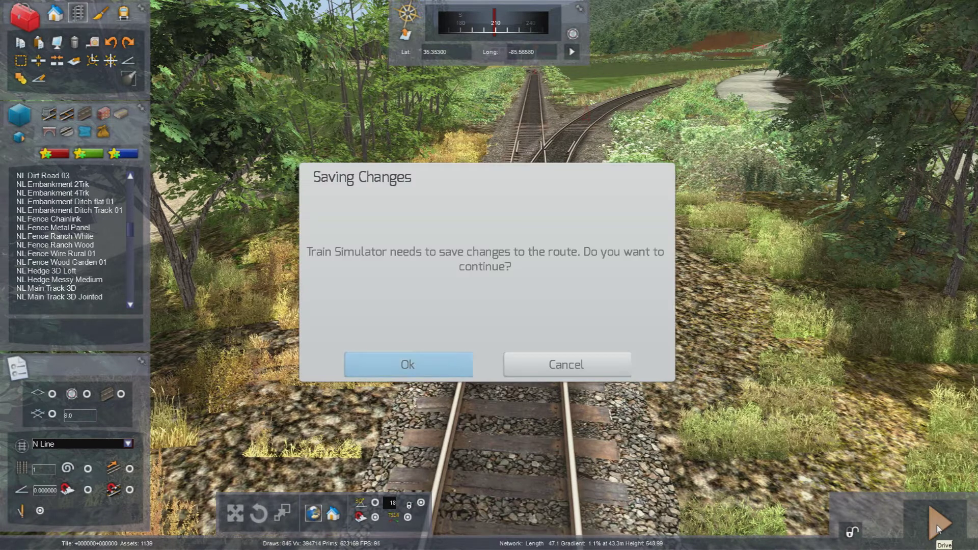
click(407, 367)
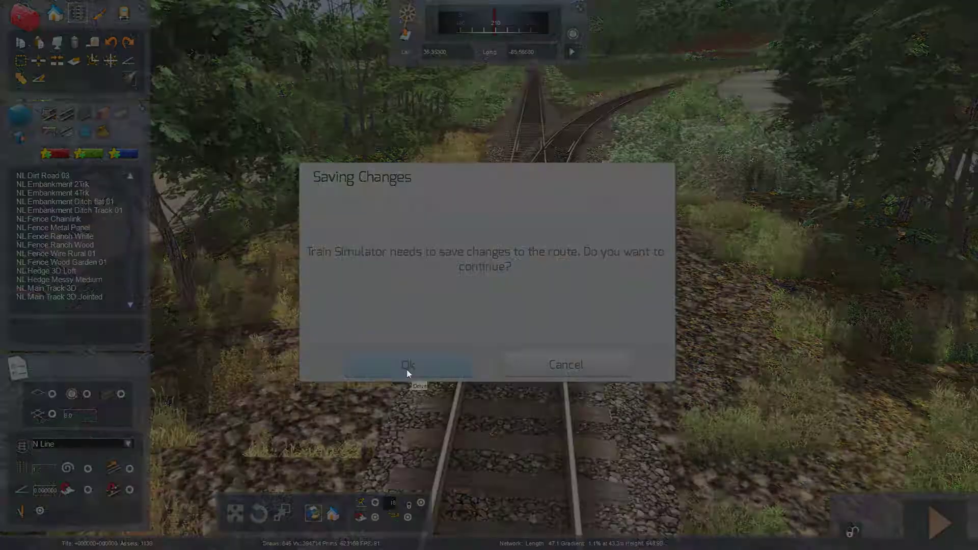
click(367, 270)
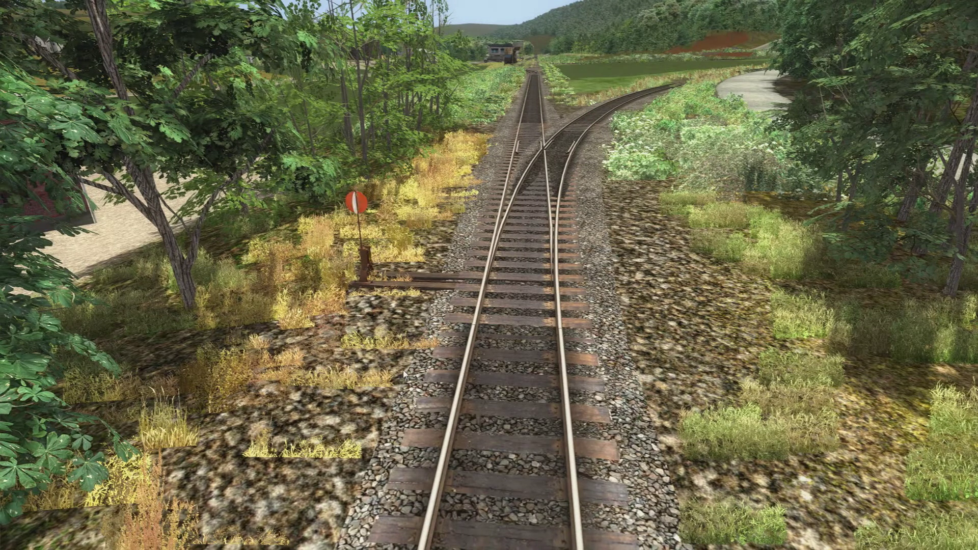
click(367, 271)
- Travel along the route to the next switch with a low stand and reopen the World Editor there
key(w)
right_drag(380, 341, 407, 217)
key(s)
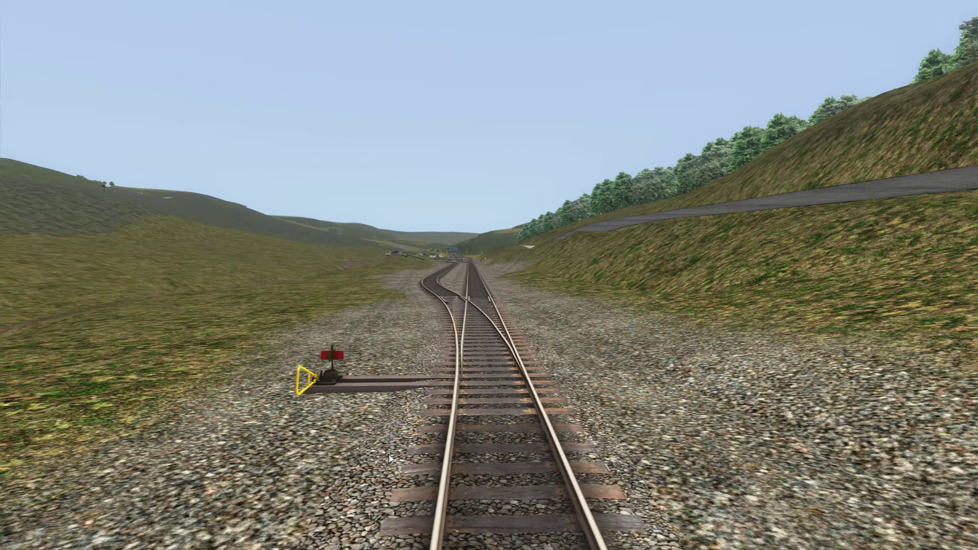
right_drag(387, 452, 362, 487)
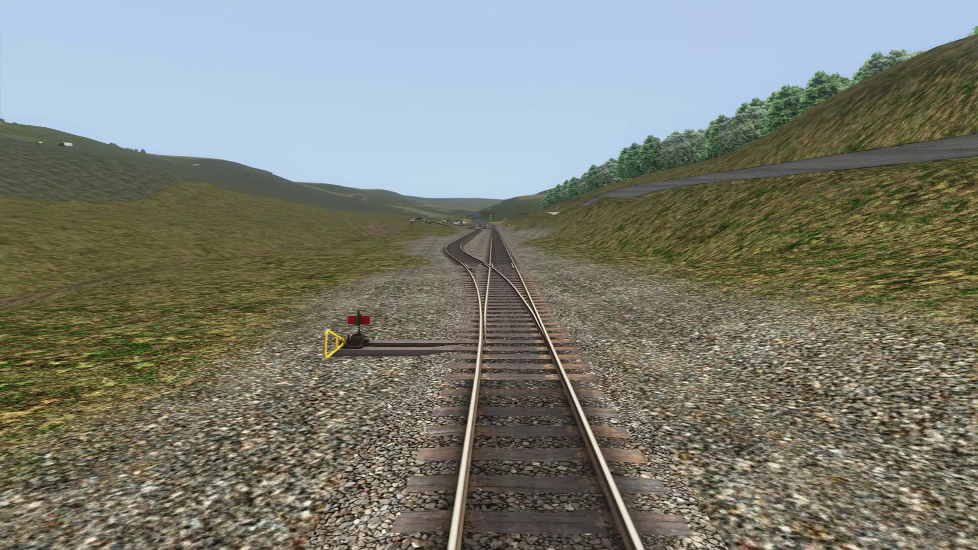
key(Escape)
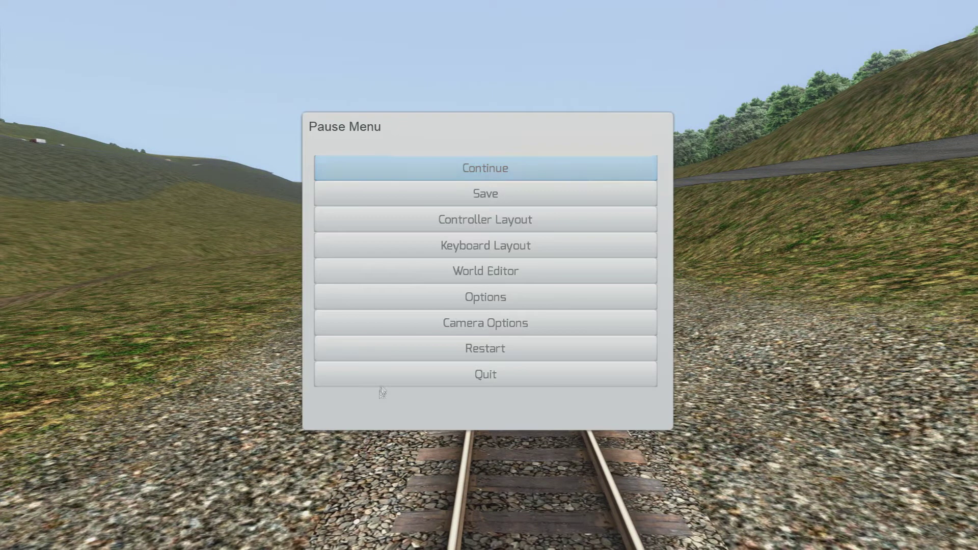
click(495, 284)
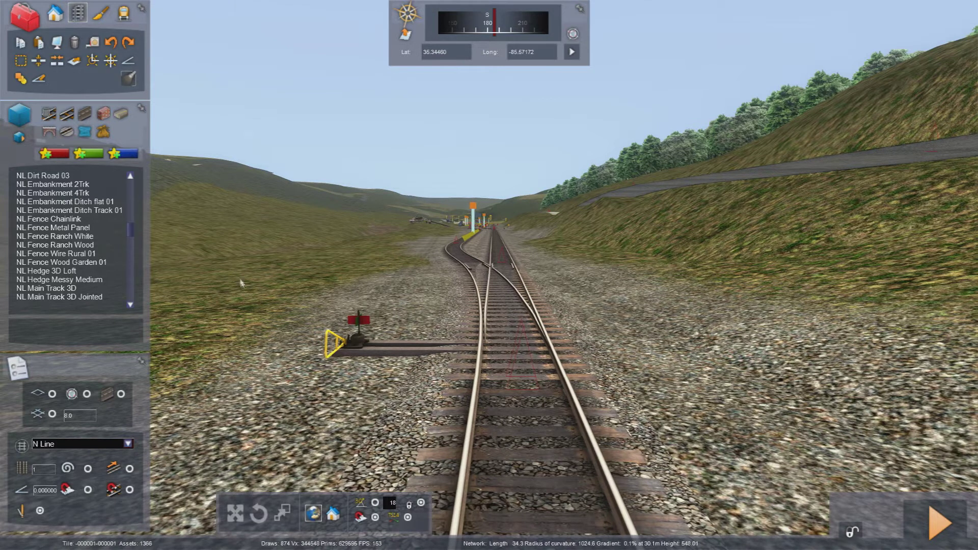
- Show the route in the 2D map and examine the track joints around the switch with the low stand
key(9)
right_drag(504, 318, 399, 273)
scroll(396, 356, down, 6)
right_drag(414, 346, 364, 452)
right_drag(561, 299, 556, 305)
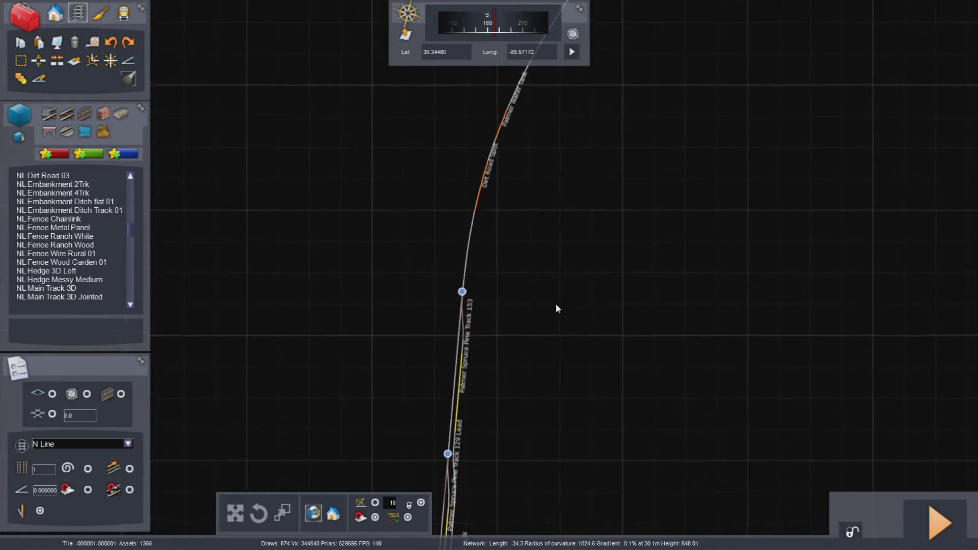
scroll(555, 305, up, 5)
right_drag(465, 321, 565, 335)
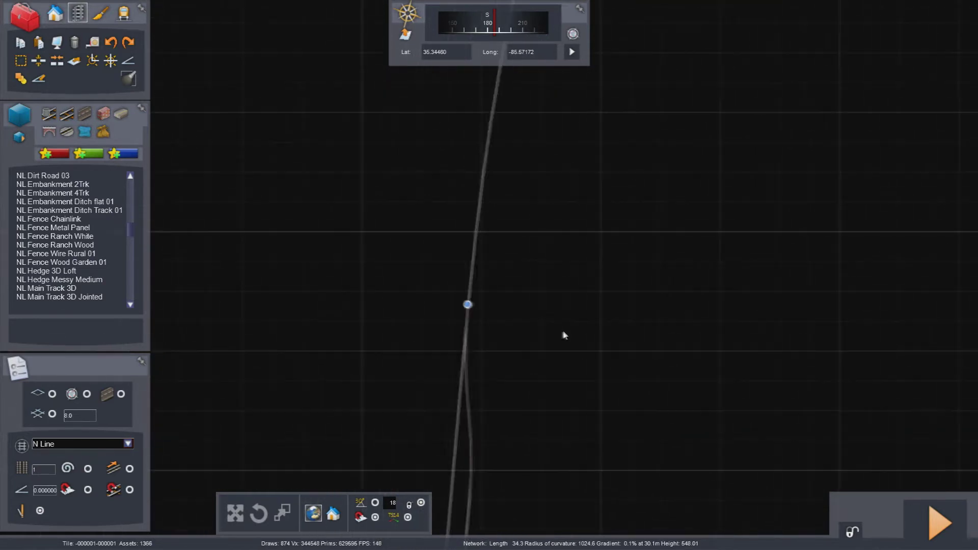
click(474, 305)
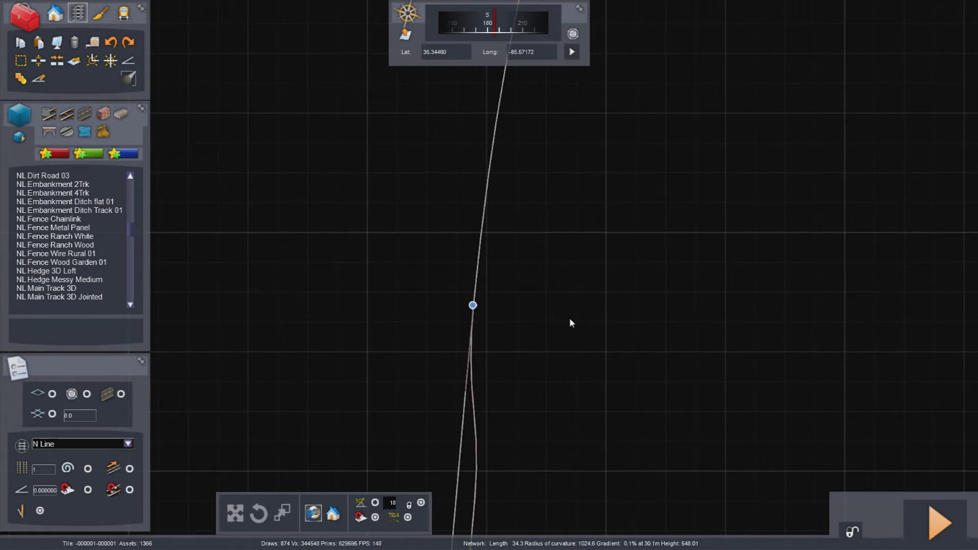
- Return to the 3D view of the low switch stand and leave the World Editor for driving mode
click(406, 36)
mouse_move(301, 359)
right_down()
mouse_move(277, 399)
mouse_move(304, 367)
right_up()
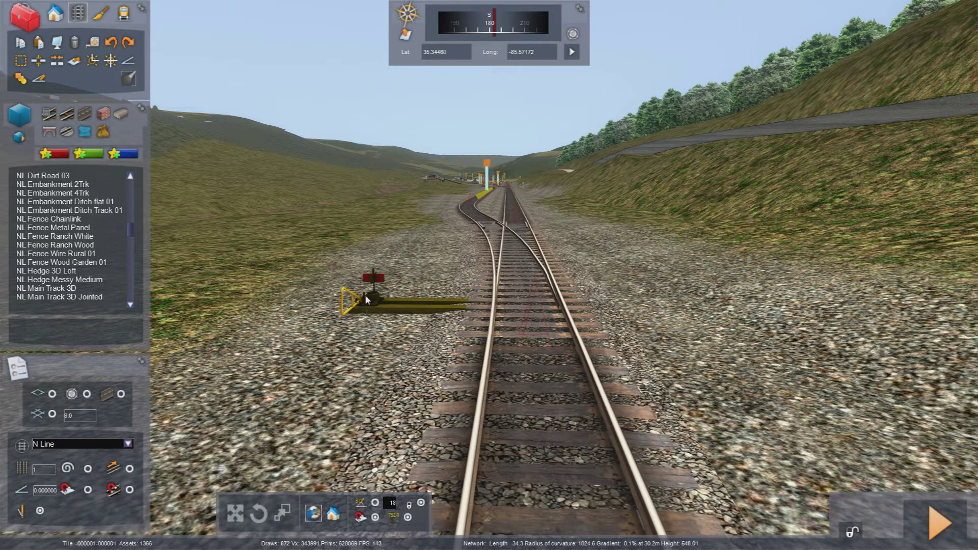
click(940, 525)
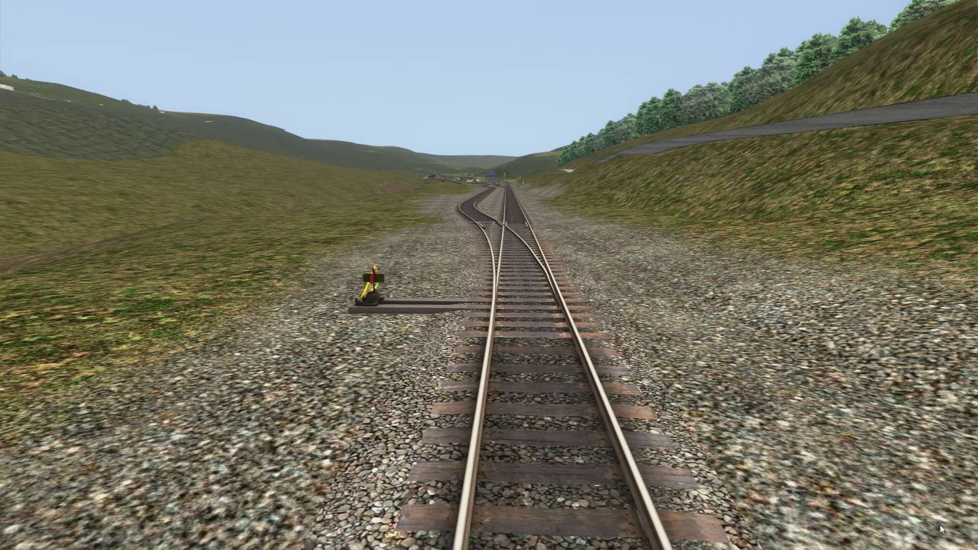
- Inspect the low switch stand and the track at the switch from both directions
right_drag(670, 377, 618, 379)
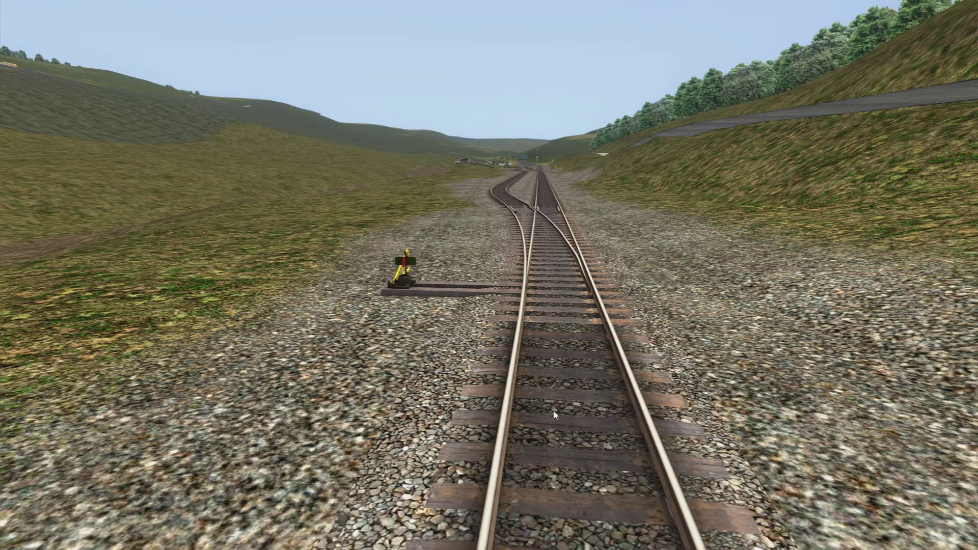
key(Up)
right_drag(554, 416, 144, 423)
key(Right)
key(Down)
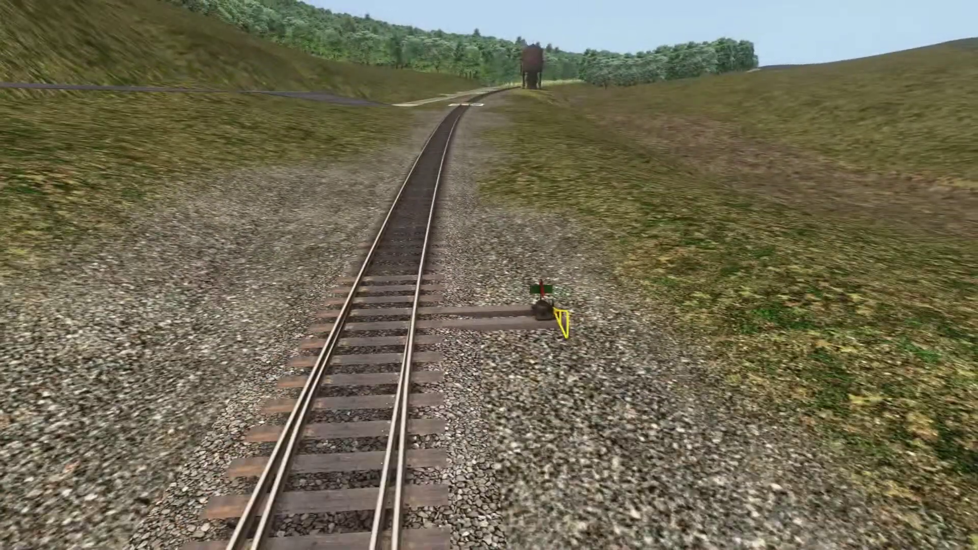
key(Up)
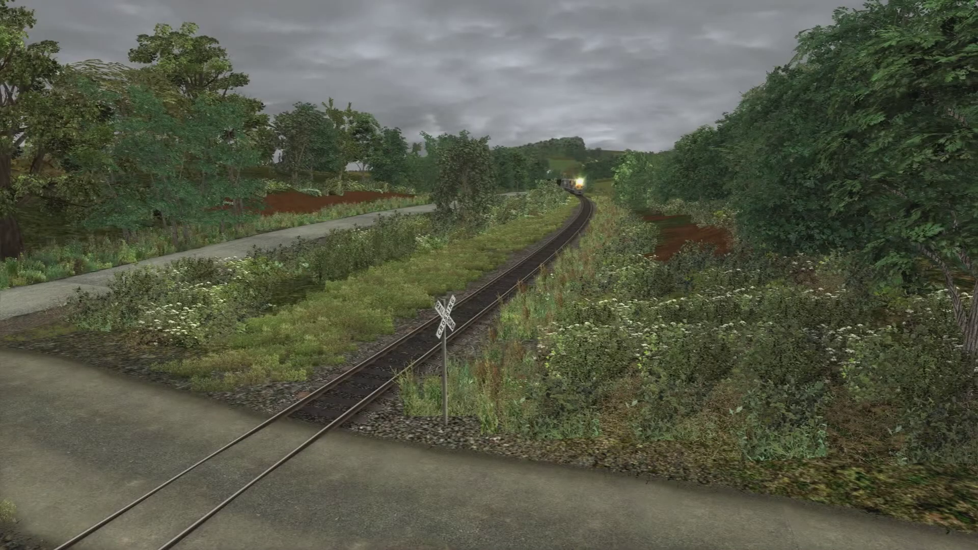
key(XF86AudioLowerVolume)
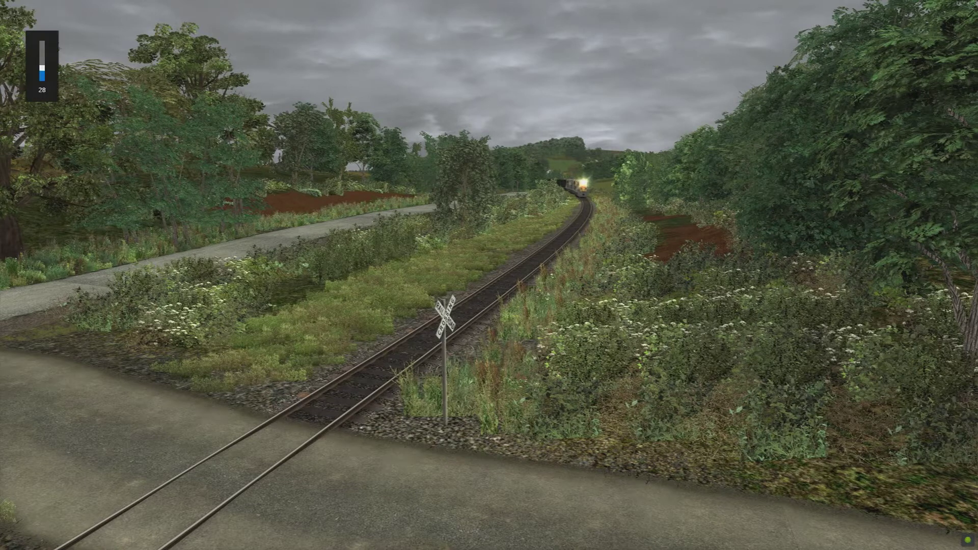